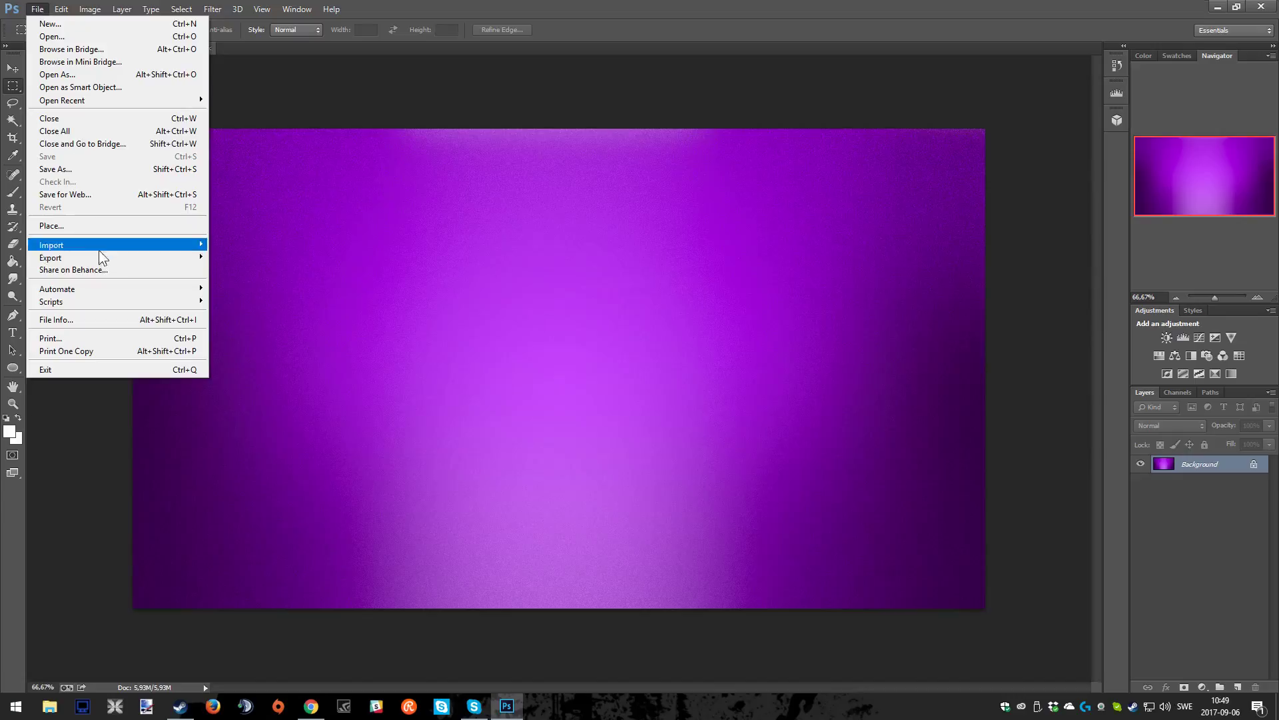
Place Picture 107.jpg into the purple gradient document as a new layer.
{"action": "left_click", "coordinate": [99, 226]}
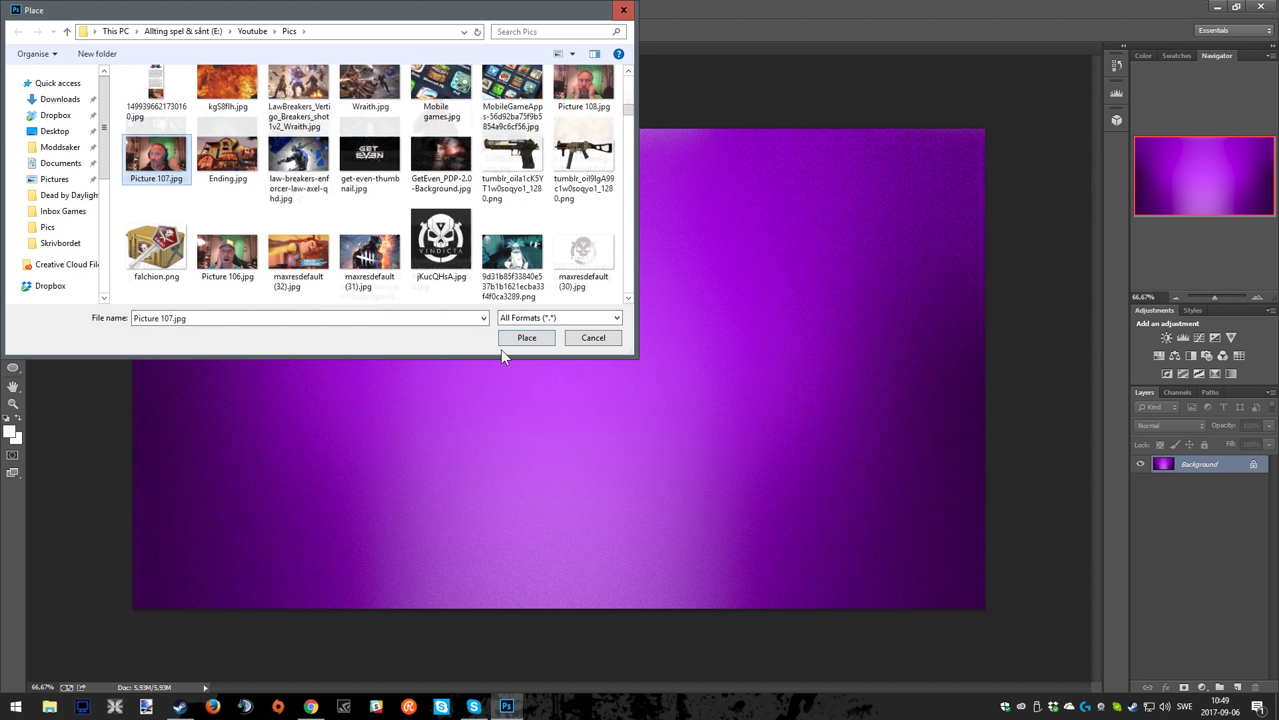
{"action": "left_click", "coordinate": [526, 337]}
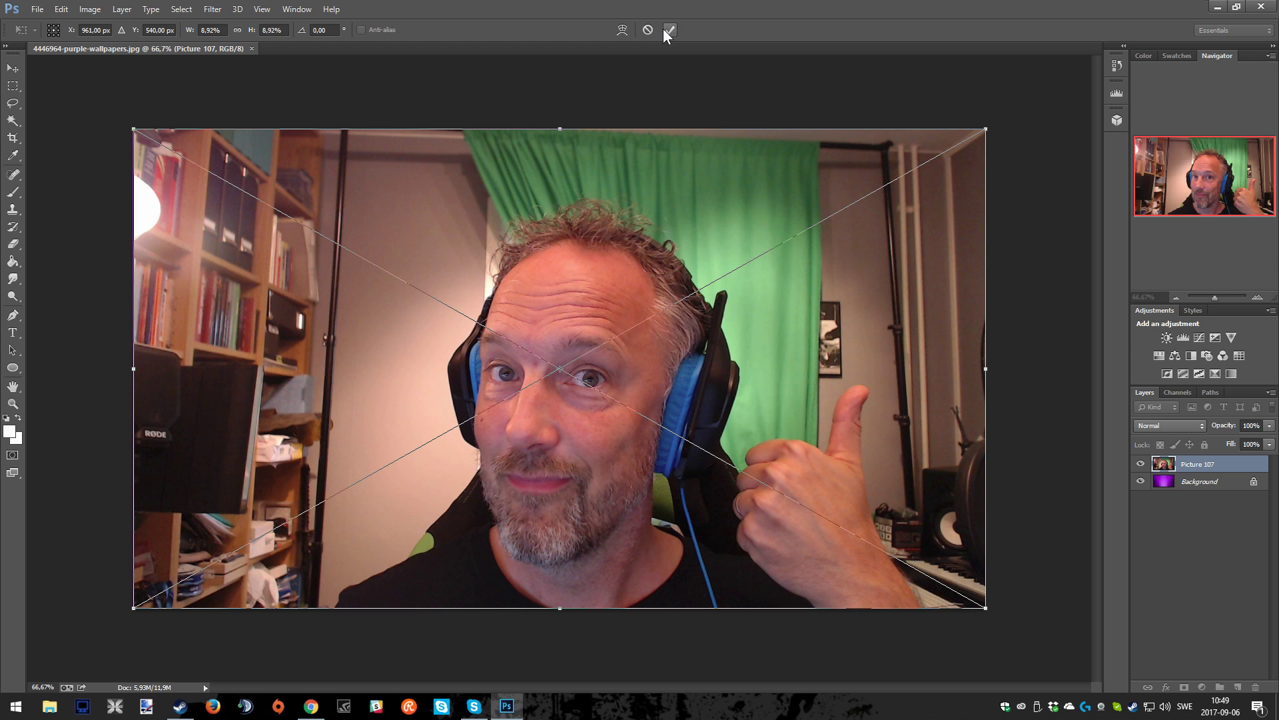
Commit the placed photo and zoom in to 100% on the man's face.
{"action": "left_click", "coordinate": [664, 30]}
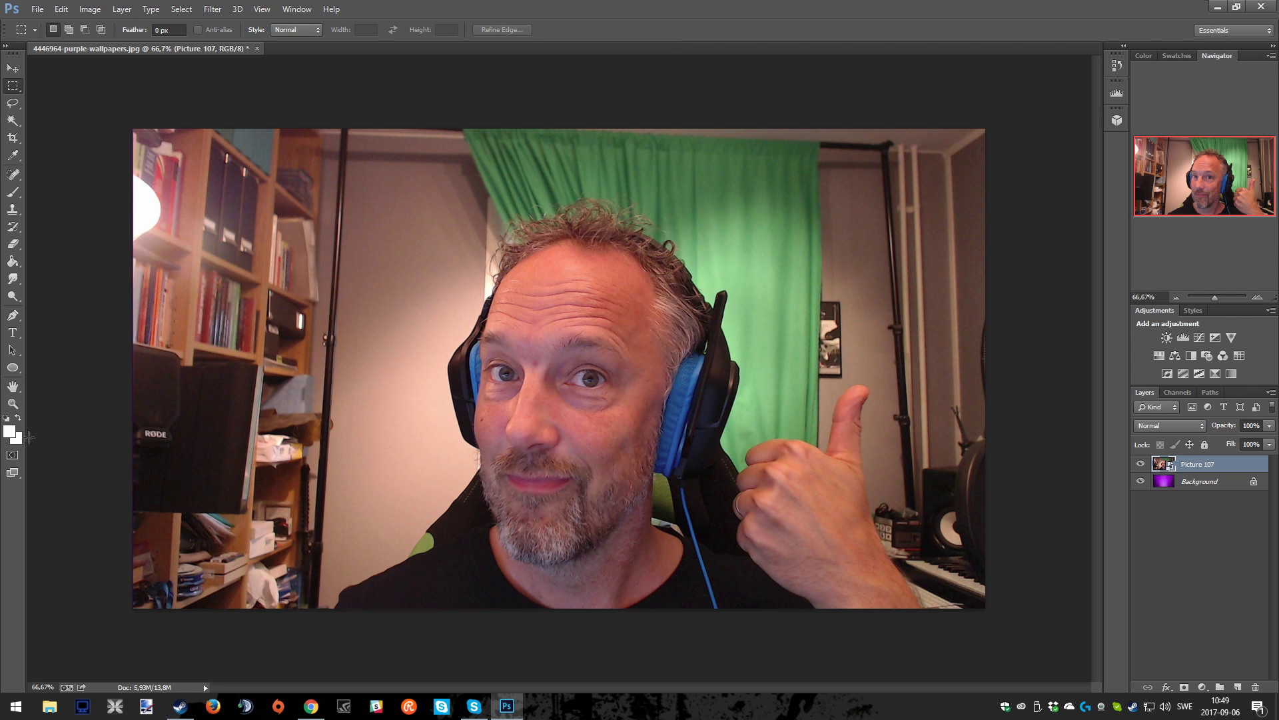
{"action": "left_click", "coordinate": [13, 405]}
{"action": "left_click", "coordinate": [52, 30]}
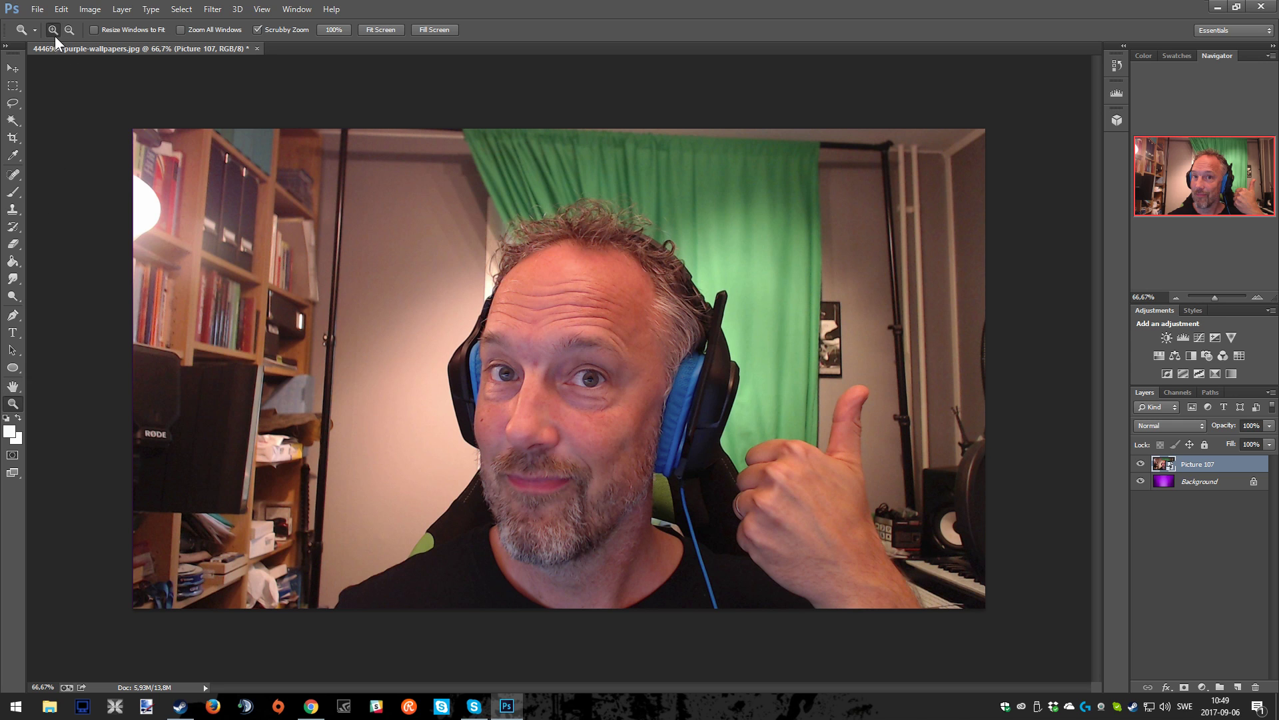
{"action": "left_click", "coordinate": [565, 433]}
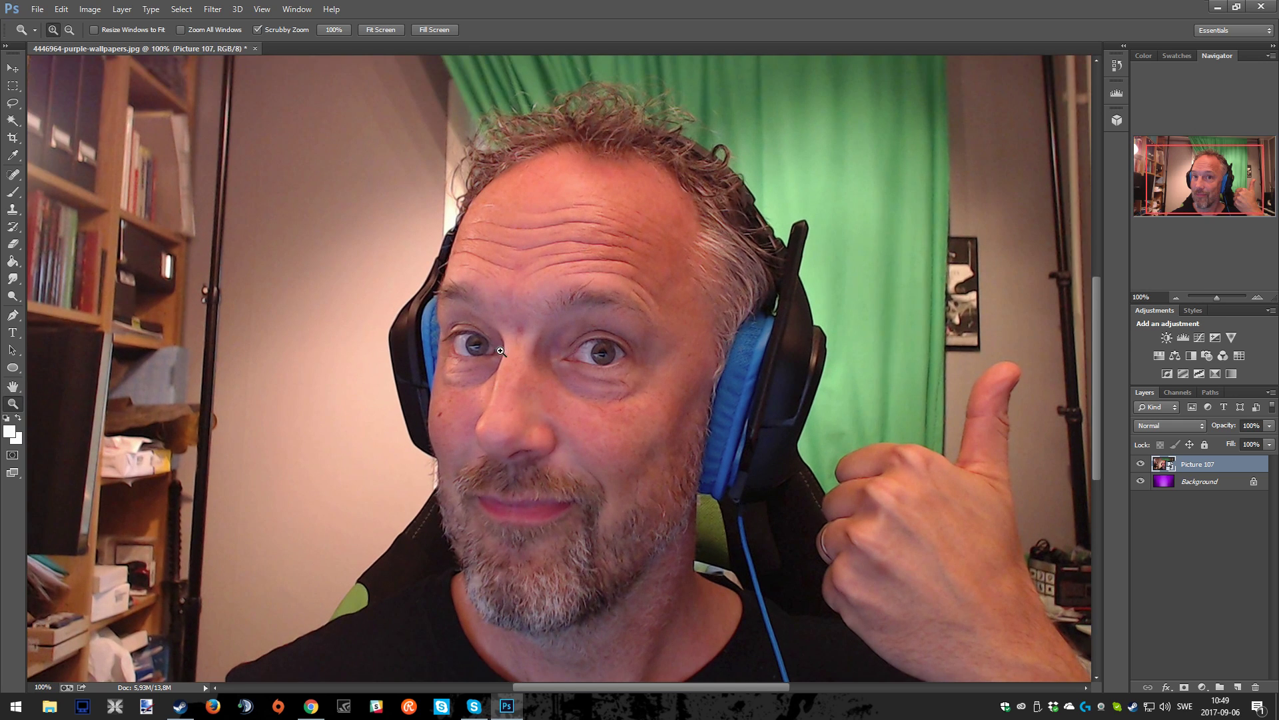
{"action": "scroll", "coordinate": [501, 351], "scroll_direction": "down", "scroll_amount": 3}
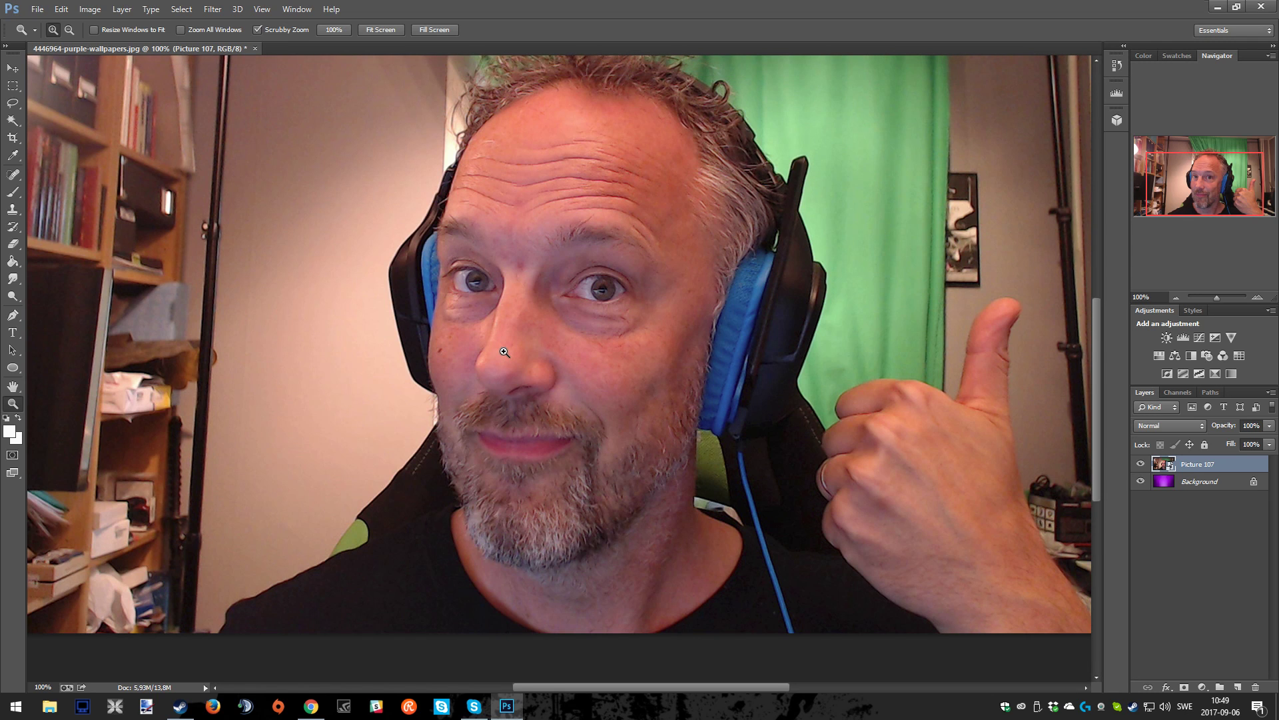
Enter Quick Mask and set a soft round Brush at 0% hardness, about 70 px.
{"action": "left_click", "coordinate": [11, 457]}
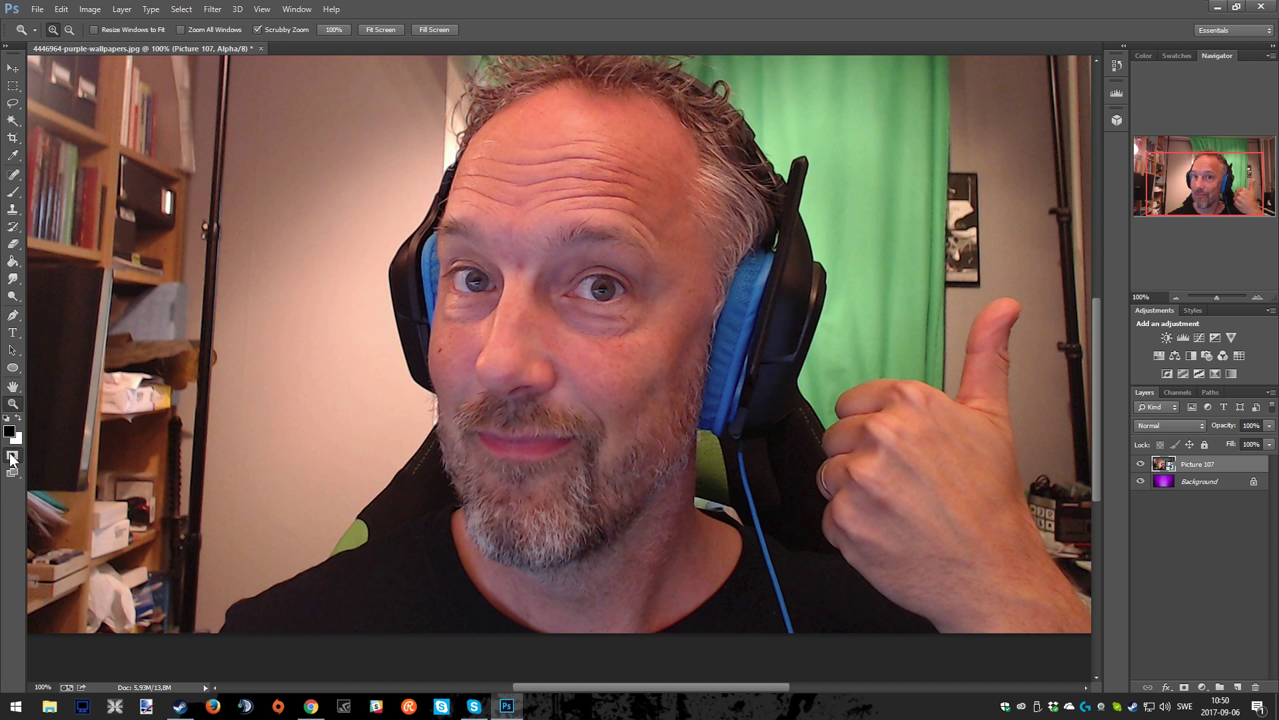
{"action": "left_click", "coordinate": [15, 192]}
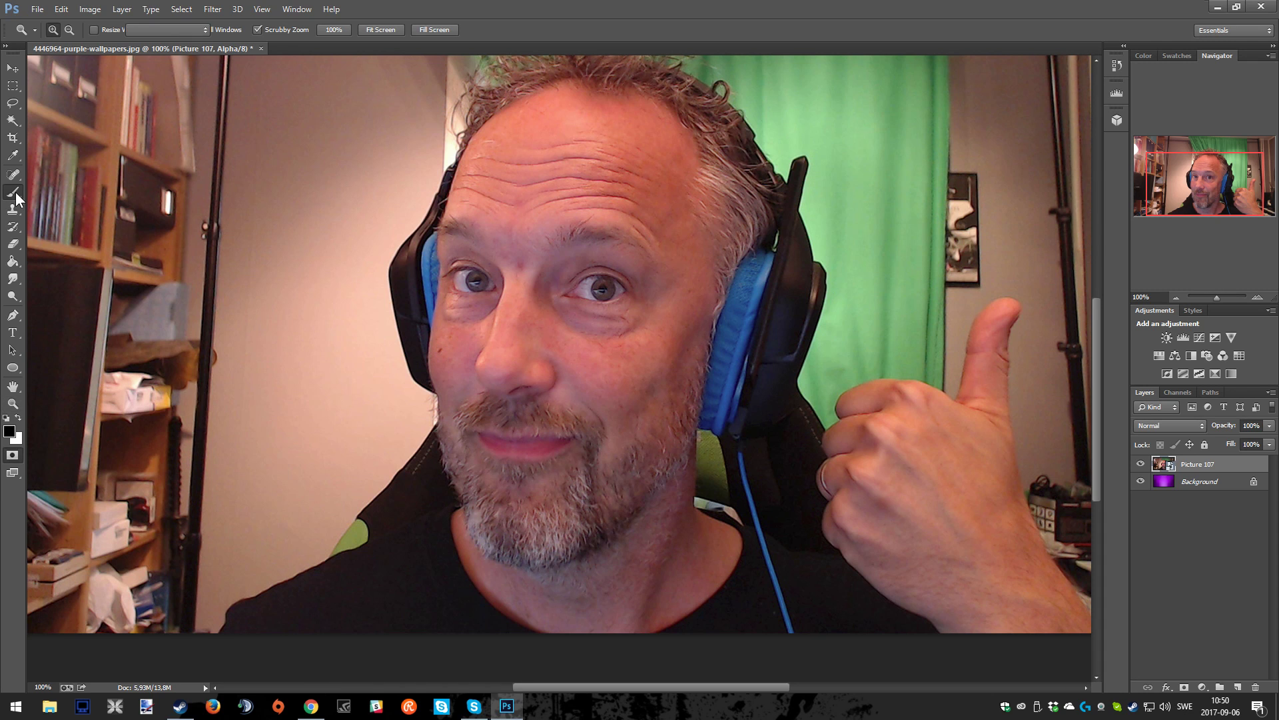
{"action": "right_click", "coordinate": [15, 192]}
{"action": "left_click", "coordinate": [68, 192]}
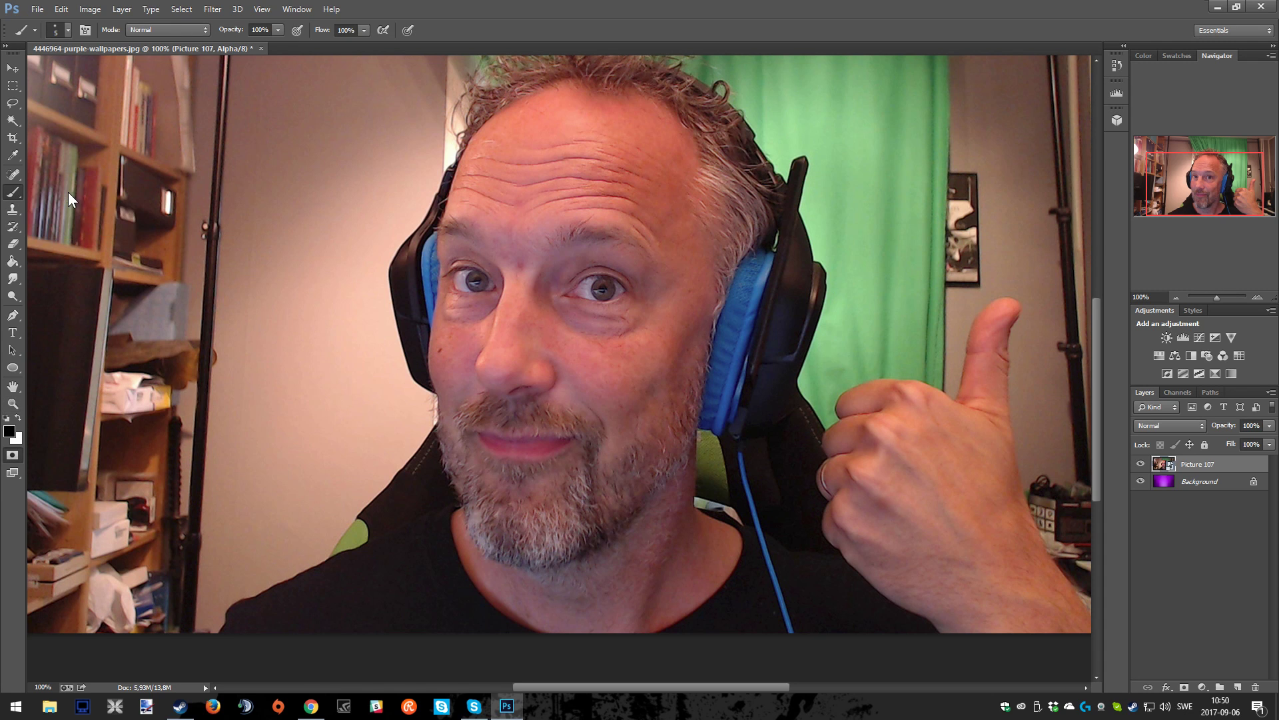
{"action": "left_click", "coordinate": [68, 30]}
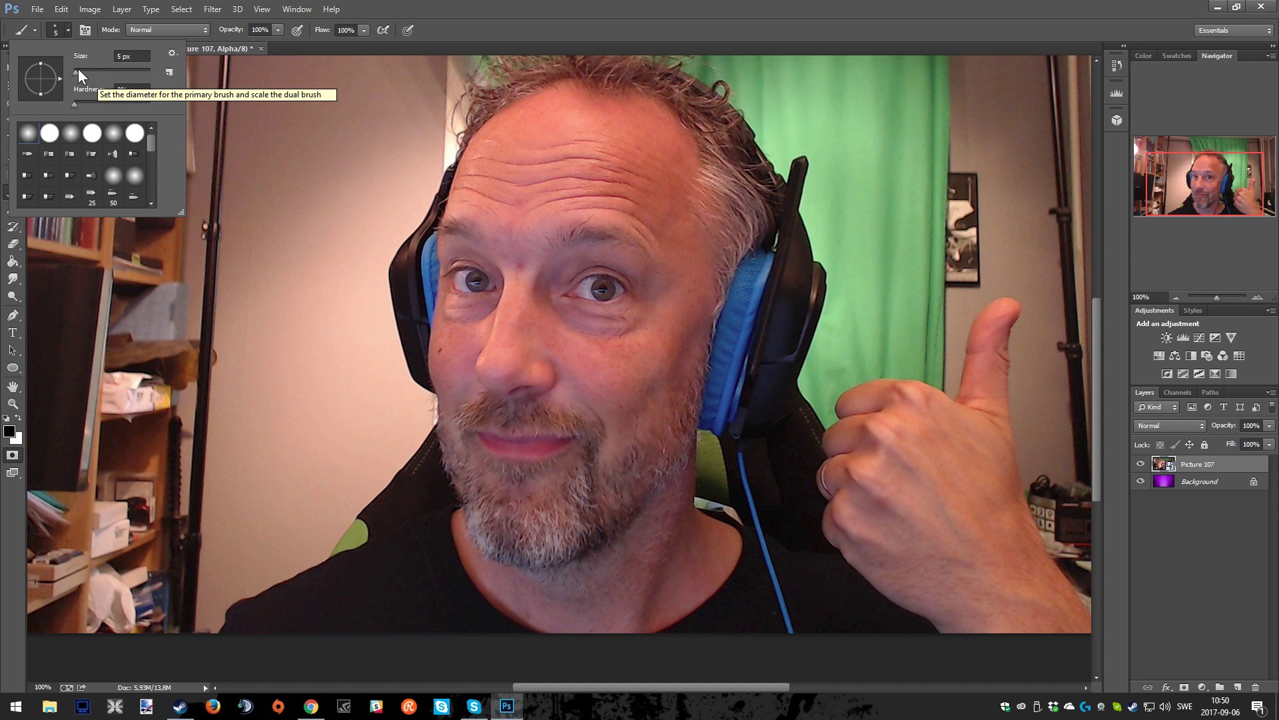
{"action": "left_click_drag", "start_coordinate": [77, 70], "coordinate": [91, 71]}
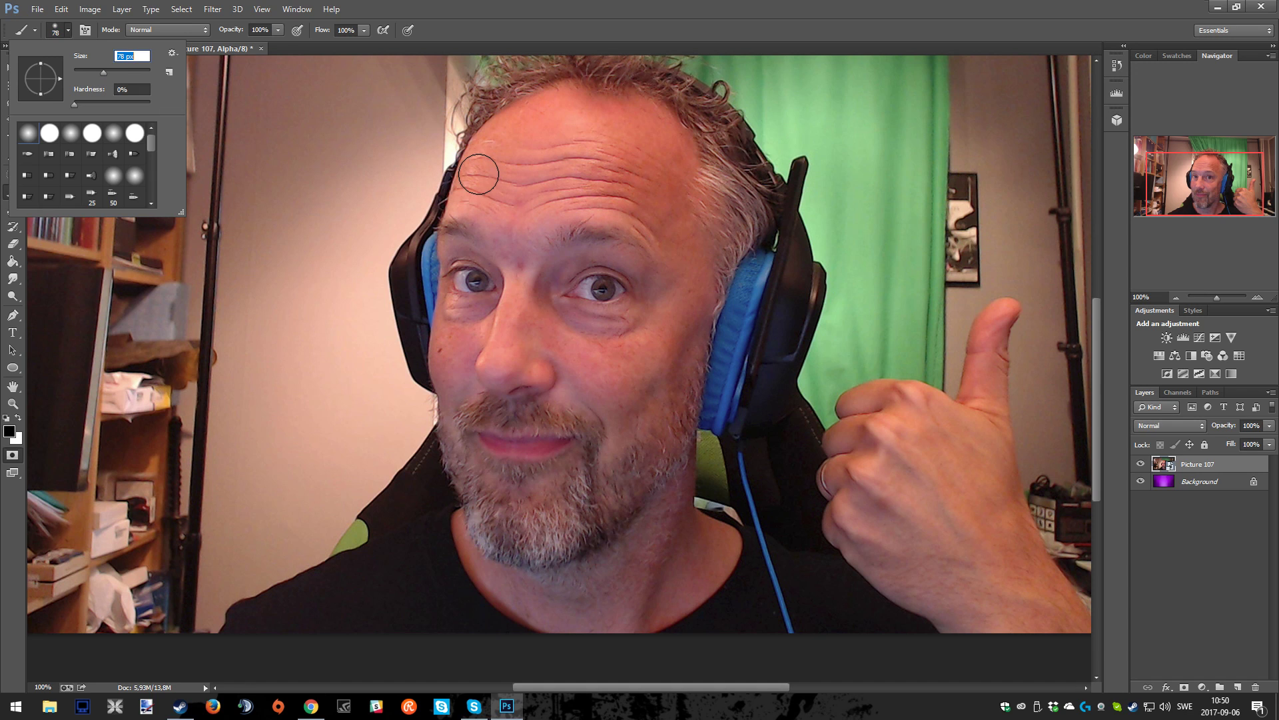
Paint a red mask outline around the head and headphones, using a smaller brush for the band.
{"action": "key", "text": "Return"}
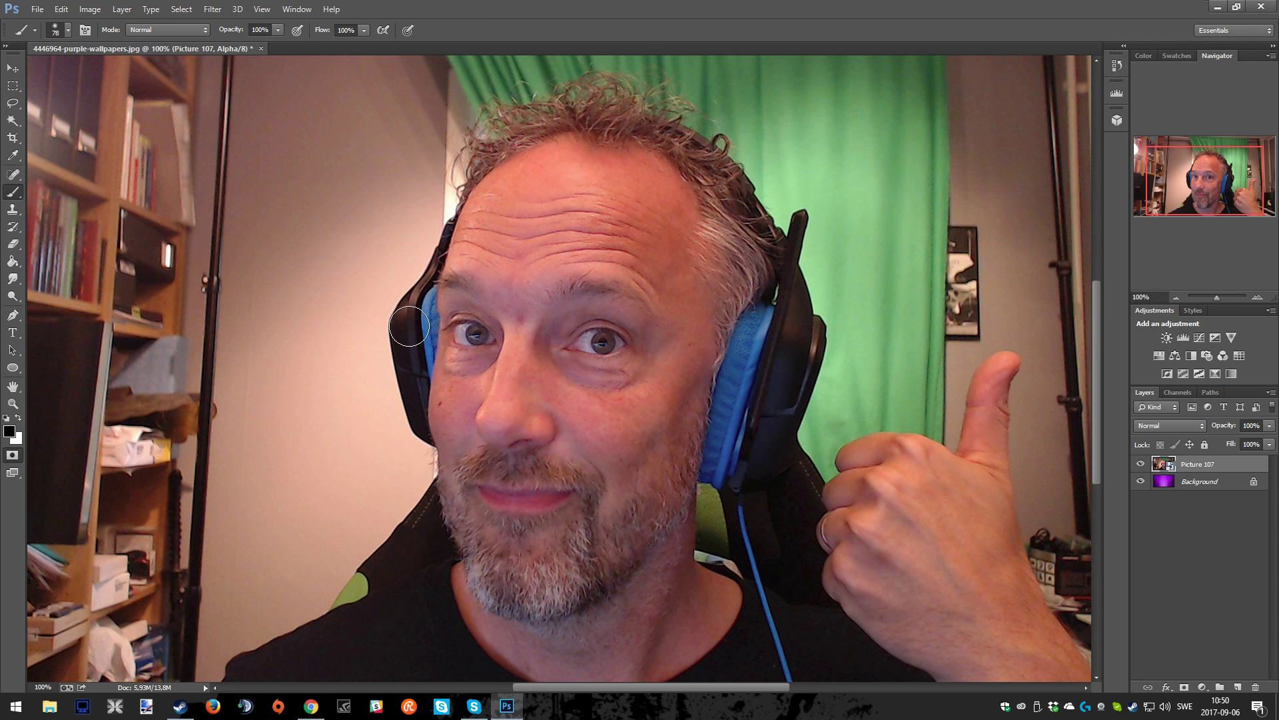
{"action": "mouse_move", "coordinate": [409, 327]}
{"action": "left_mouse_down"}
{"action": "mouse_move", "coordinate": [465, 235]}
{"action": "mouse_move", "coordinate": [738, 203]}
{"action": "mouse_move", "coordinate": [770, 258]}
{"action": "left_mouse_up"}
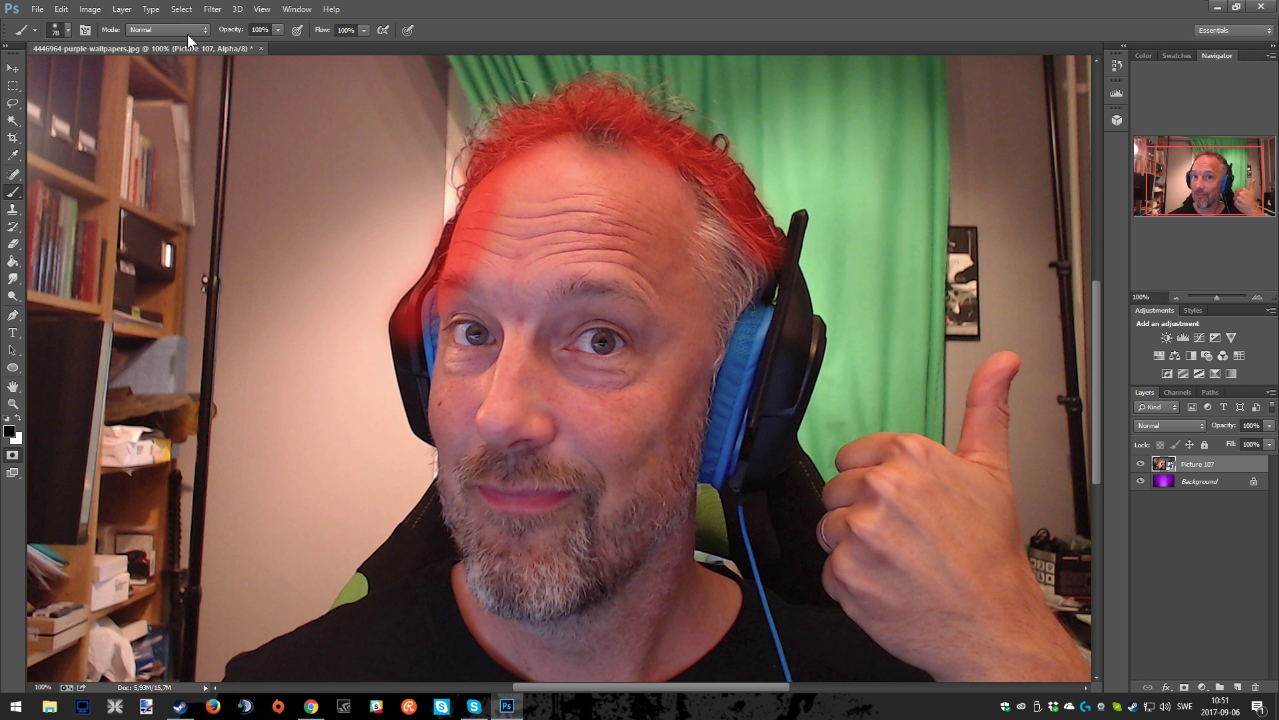
{"action": "left_click", "coordinate": [67, 30]}
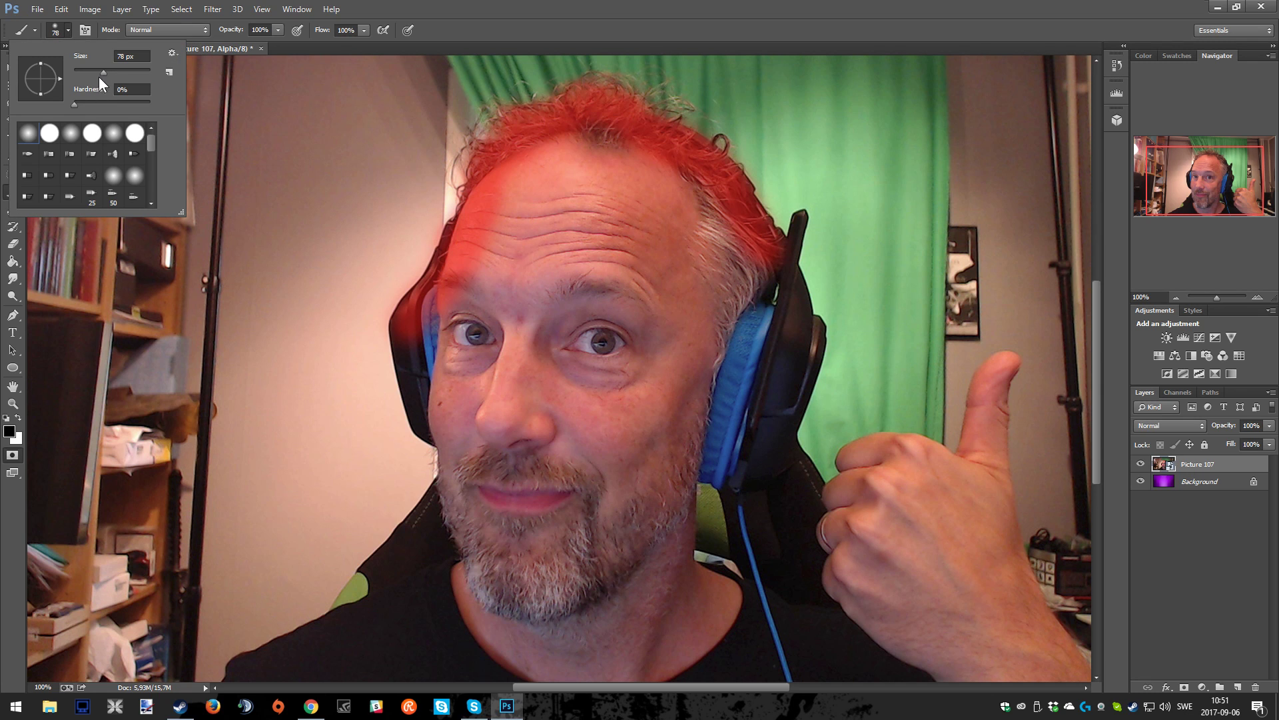
{"action": "left_click_drag", "start_coordinate": [99, 73], "coordinate": [85, 73]}
{"action": "left_click", "coordinate": [490, 43]}
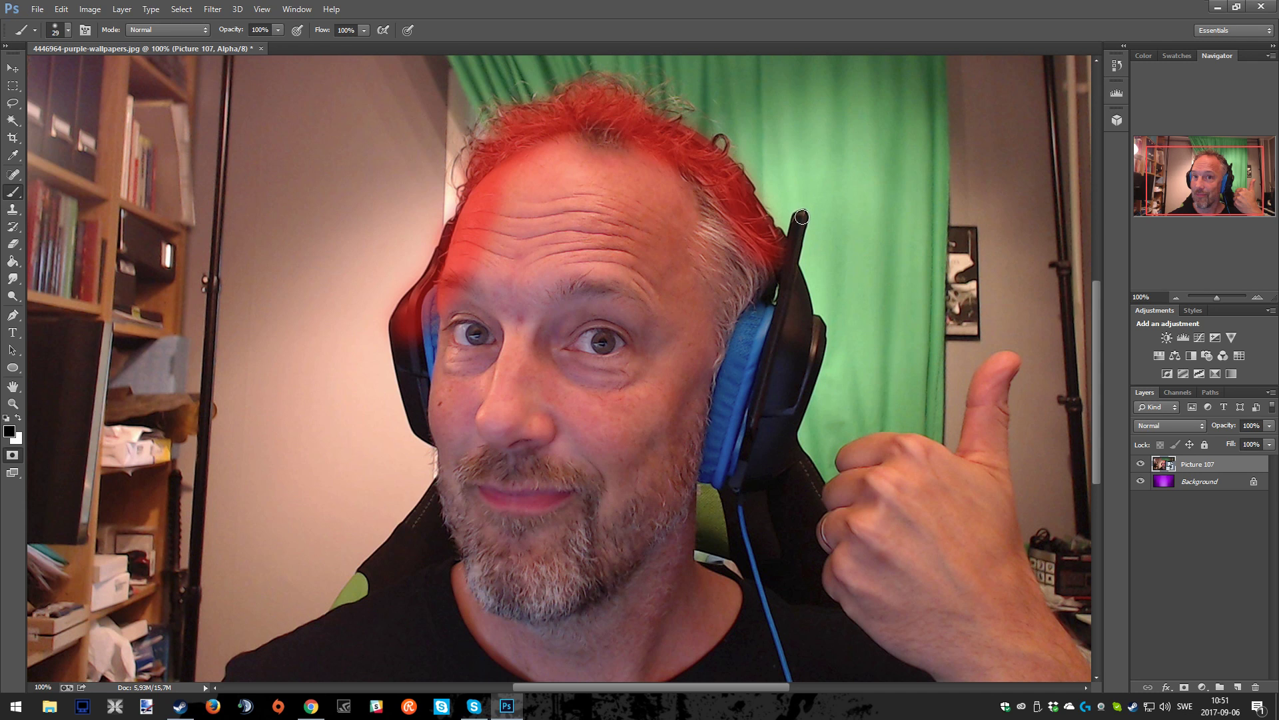
{"action": "left_click_drag", "start_coordinate": [801, 218], "coordinate": [793, 276]}
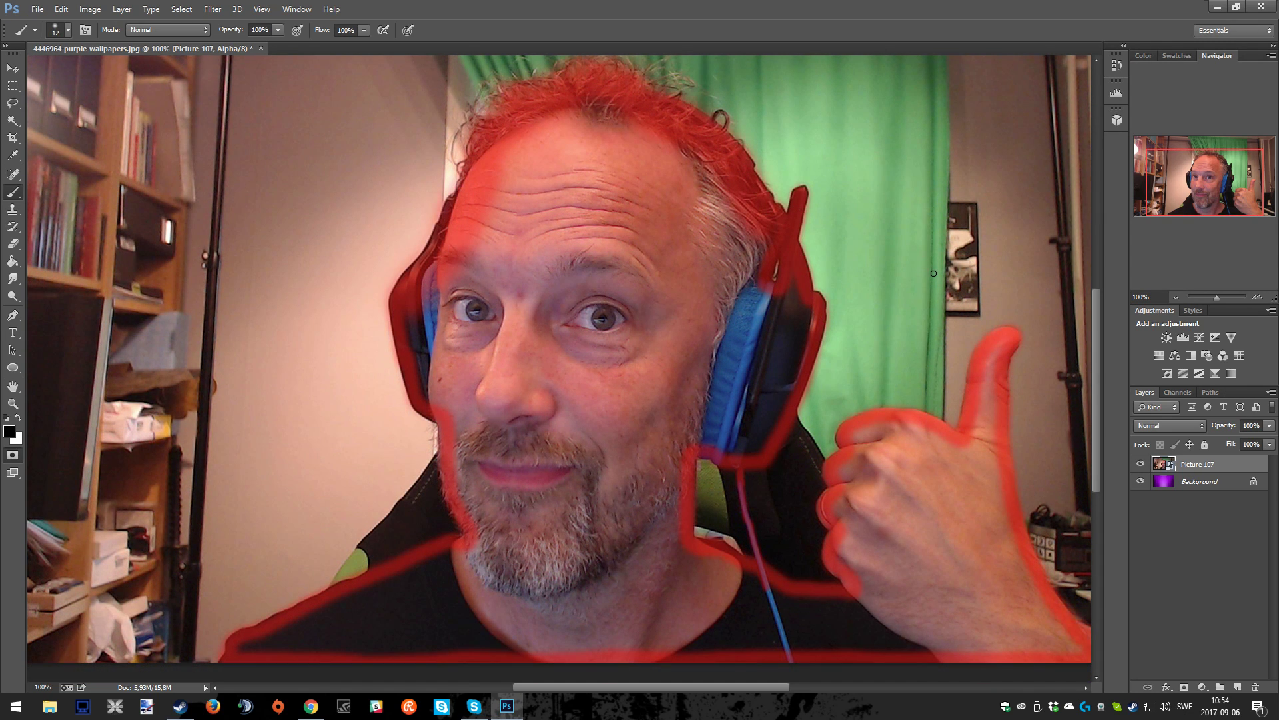
With a larger brush, paint red mask over the forehead, earcup and headset band.
{"action": "left_click", "coordinate": [68, 30]}
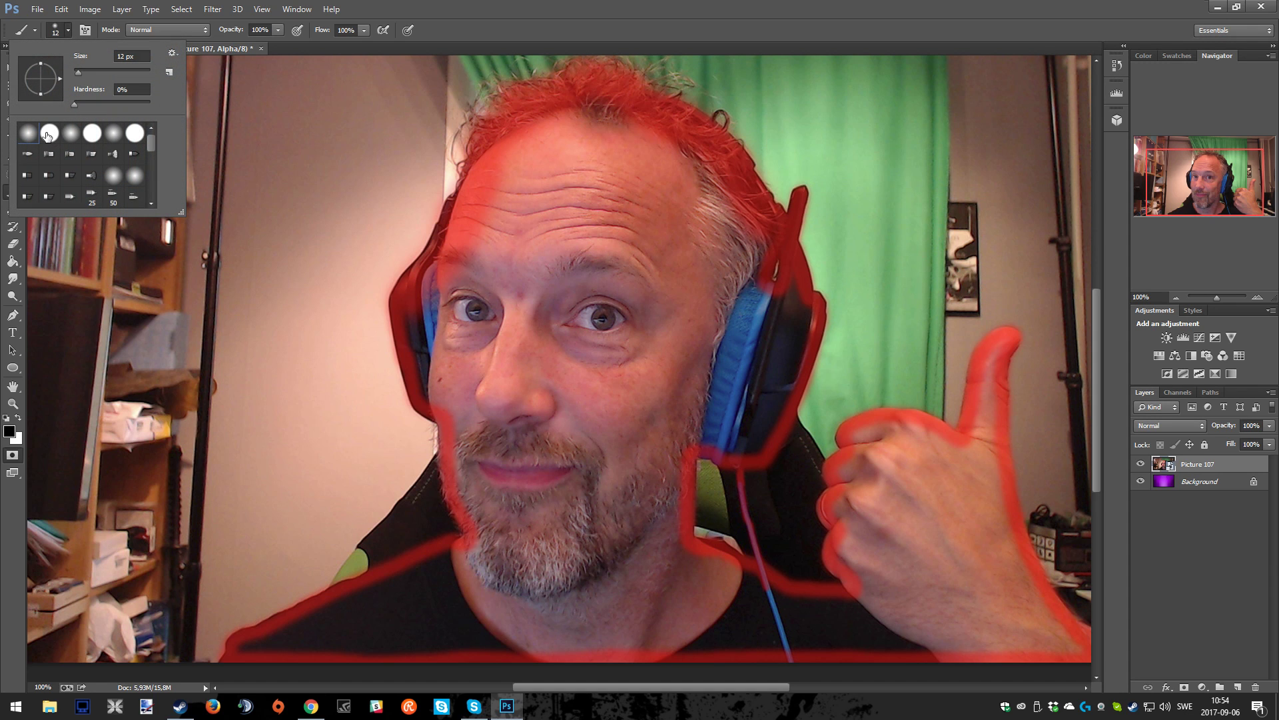
{"action": "left_click_drag", "start_coordinate": [561, 88], "coordinate": [653, 154]}
{"action": "mouse_move", "coordinate": [653, 154]}
{"action": "left_mouse_down"}
{"action": "mouse_move", "coordinate": [709, 205]}
{"action": "mouse_move", "coordinate": [693, 246]}
{"action": "mouse_move", "coordinate": [698, 269]}
{"action": "mouse_move", "coordinate": [663, 274]}
{"action": "mouse_move", "coordinate": [597, 146]}
{"action": "left_mouse_up"}
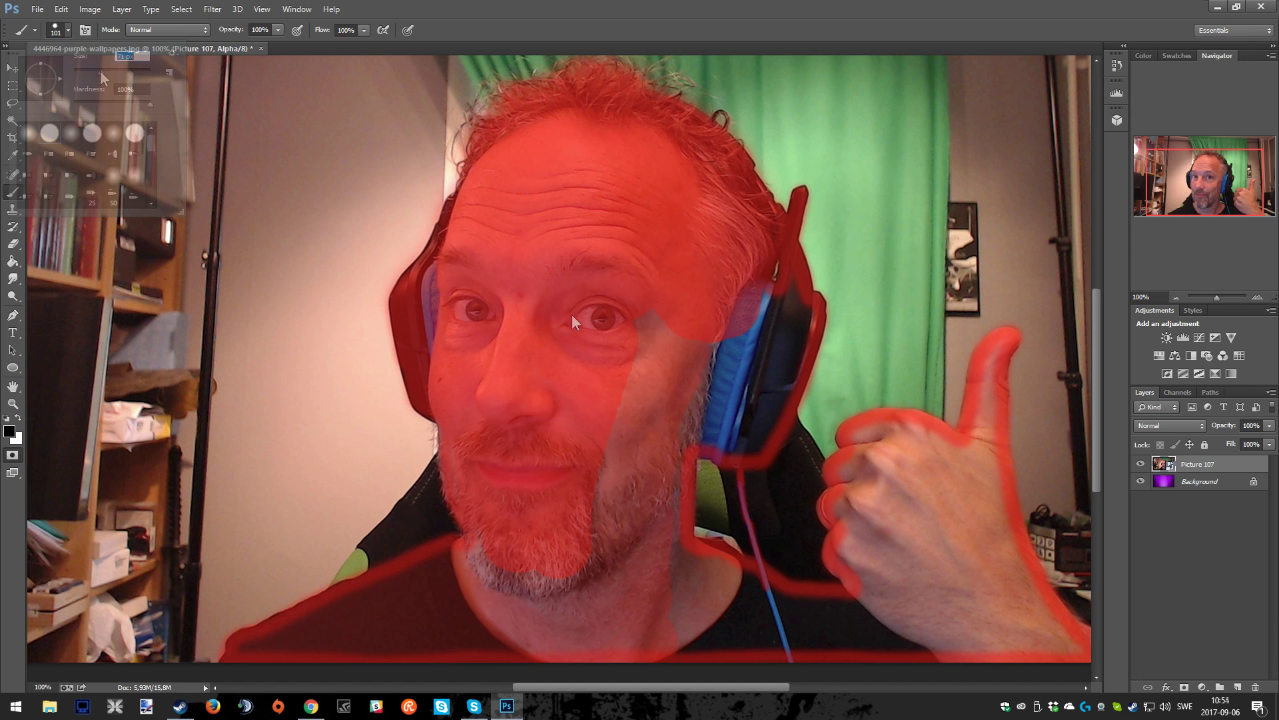
{"action": "key", "text": "Return"}
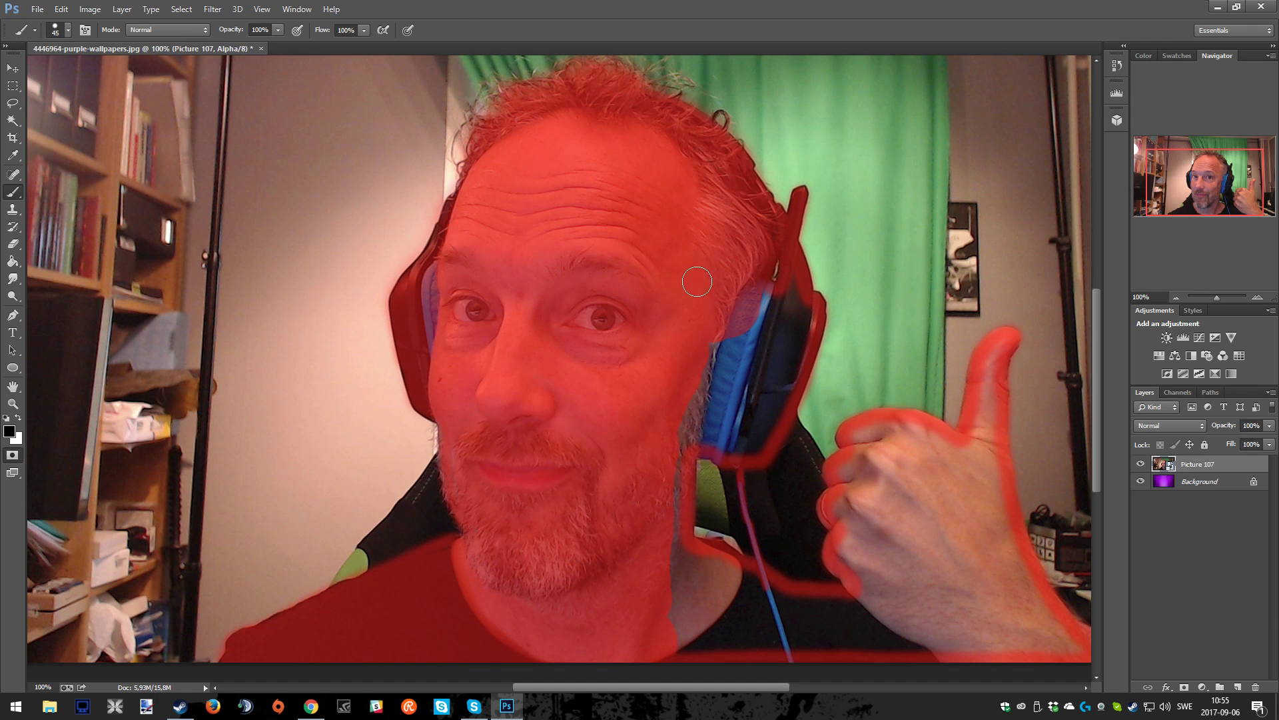
{"action": "mouse_move", "coordinate": [752, 304]}
{"action": "left_mouse_down"}
{"action": "mouse_move", "coordinate": [793, 301]}
{"action": "mouse_move", "coordinate": [801, 314]}
{"action": "left_mouse_up"}
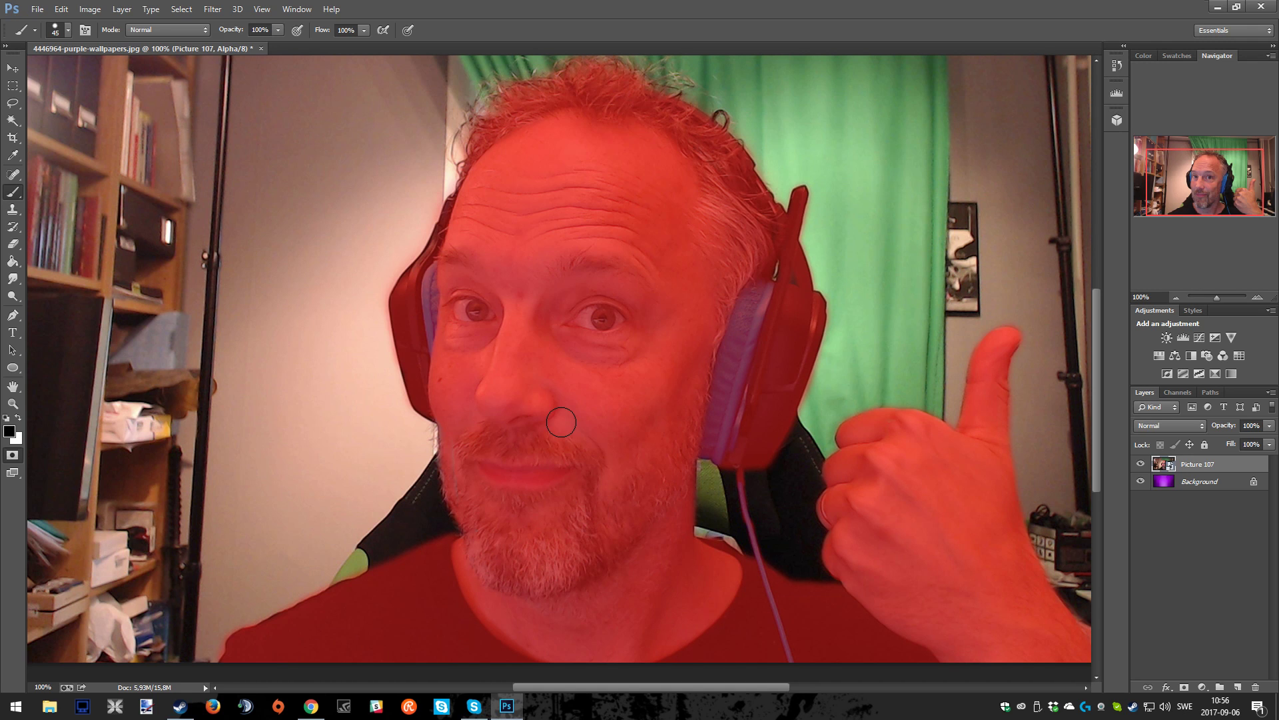
Exit Quick Mask and use the Rectangular Marquee's context menu to Select Inverse.
{"action": "left_click", "coordinate": [11, 457]}
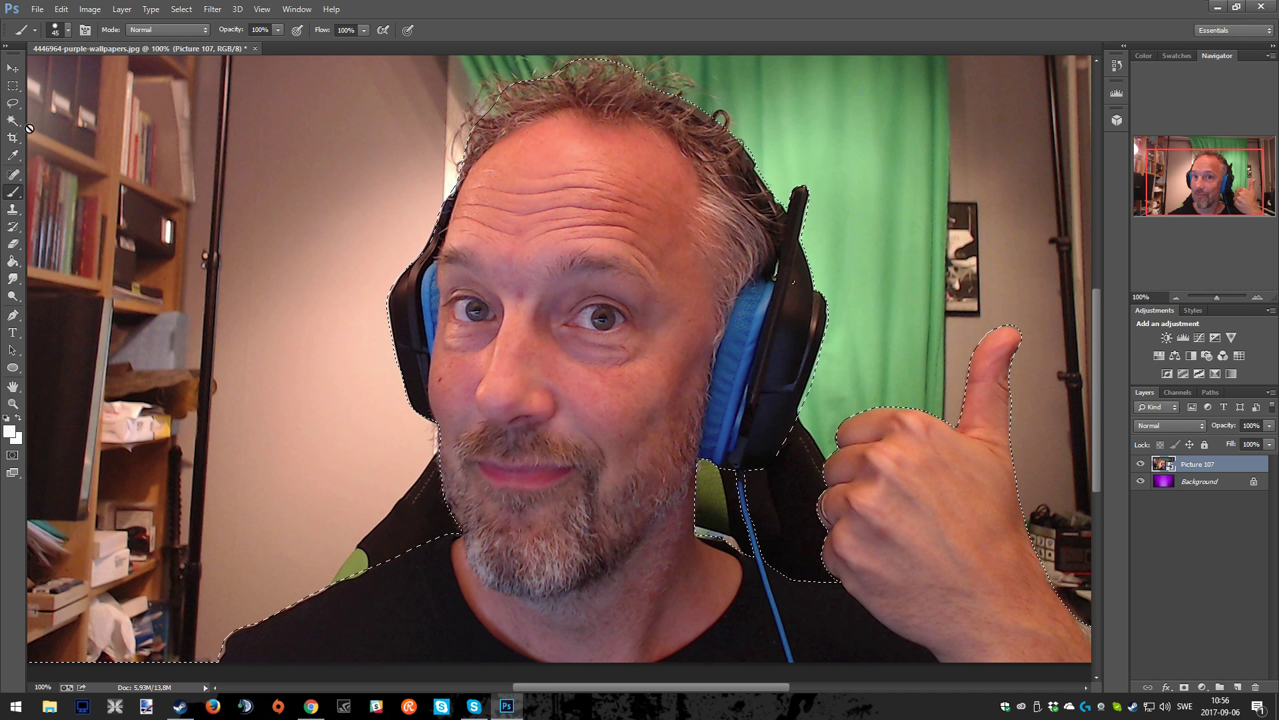
{"action": "left_click", "coordinate": [13, 87]}
{"action": "right_click", "coordinate": [12, 87]}
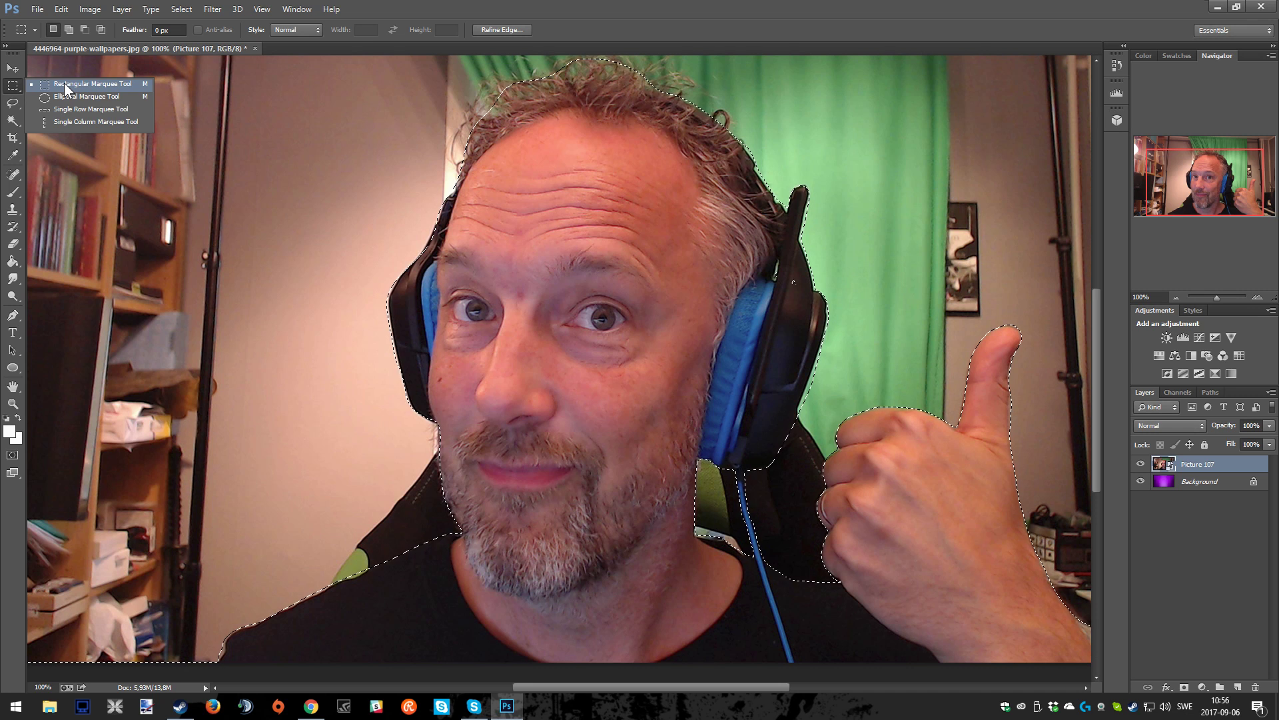
{"action": "left_click", "coordinate": [64, 83]}
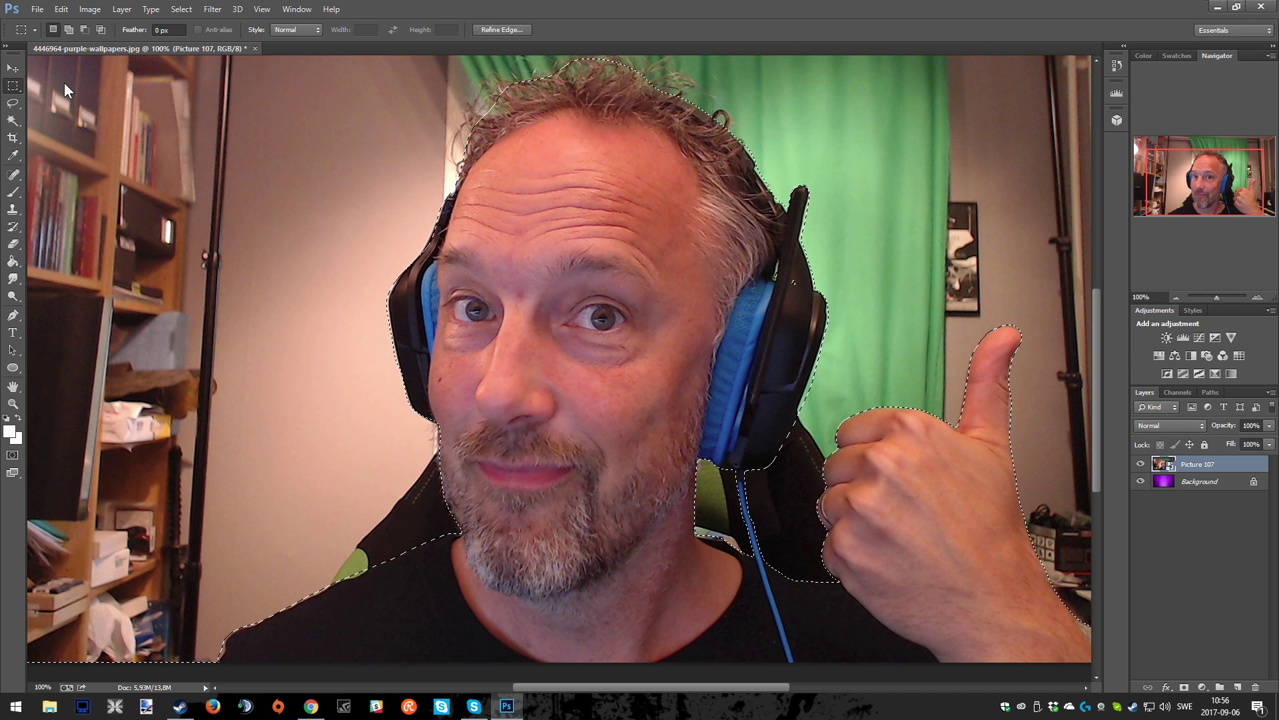
{"action": "right_click", "coordinate": [567, 342]}
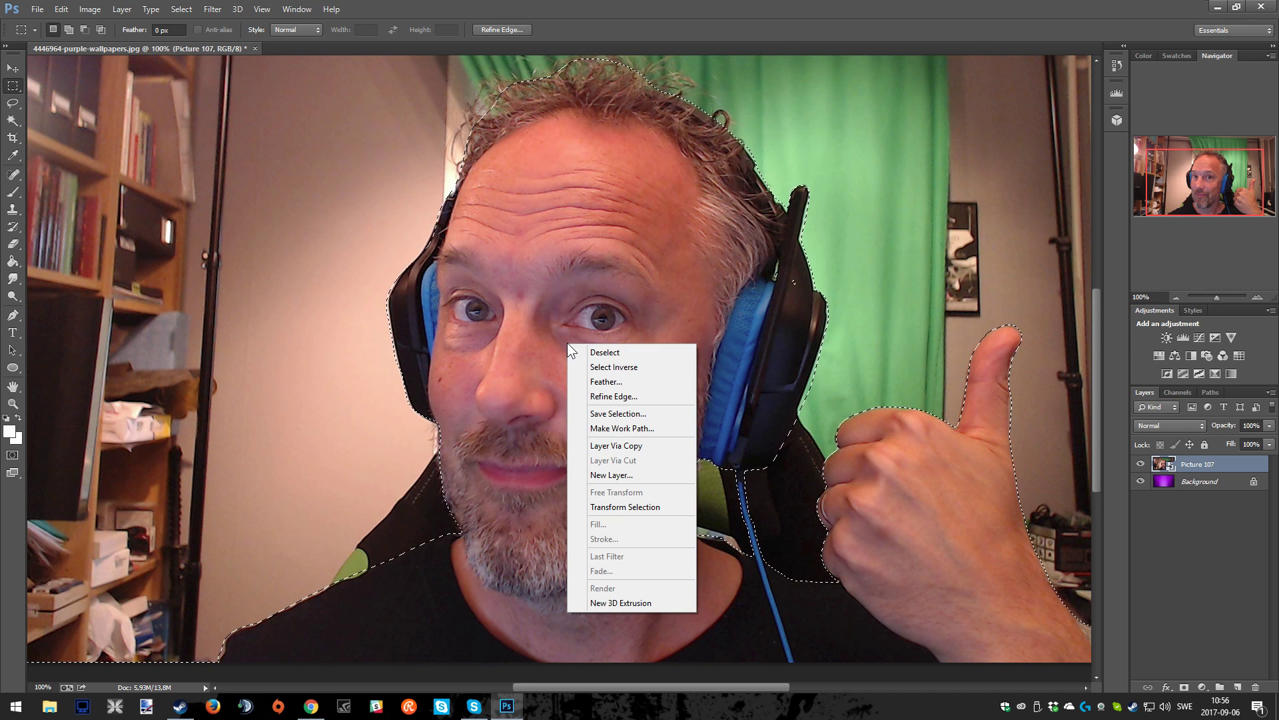
{"action": "left_click", "coordinate": [629, 366]}
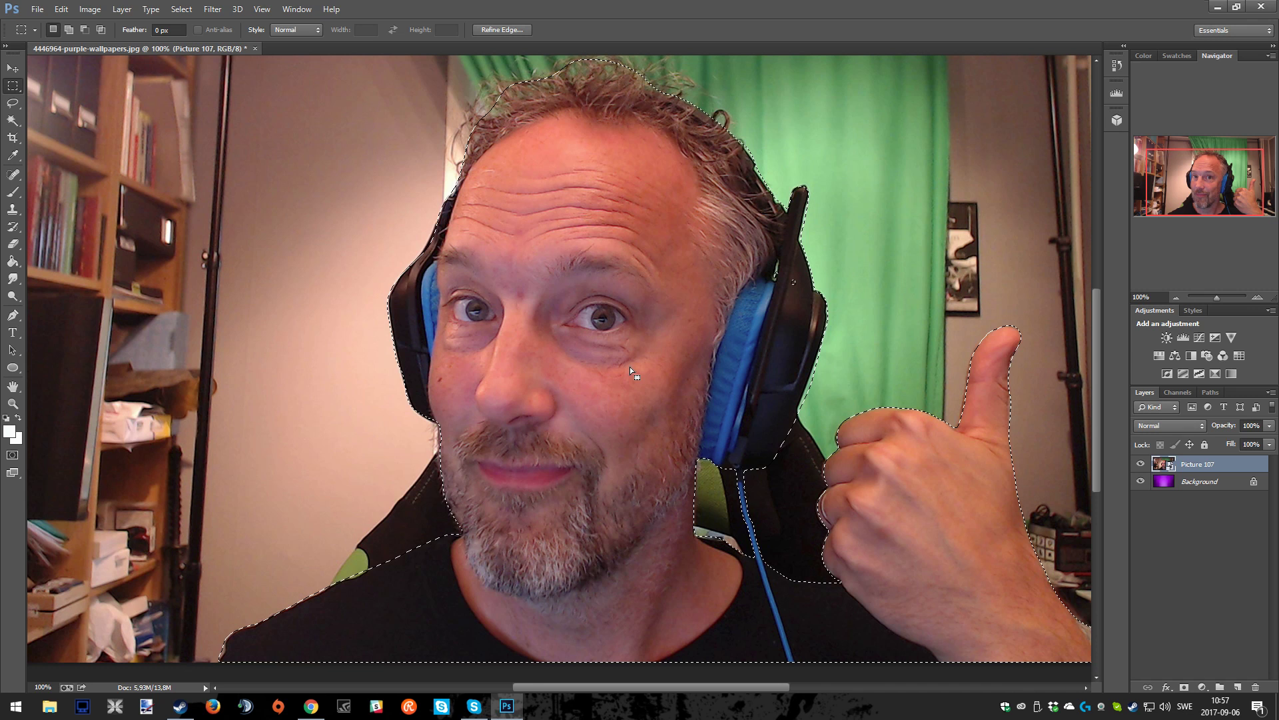
{"action": "right_click", "coordinate": [590, 228]}
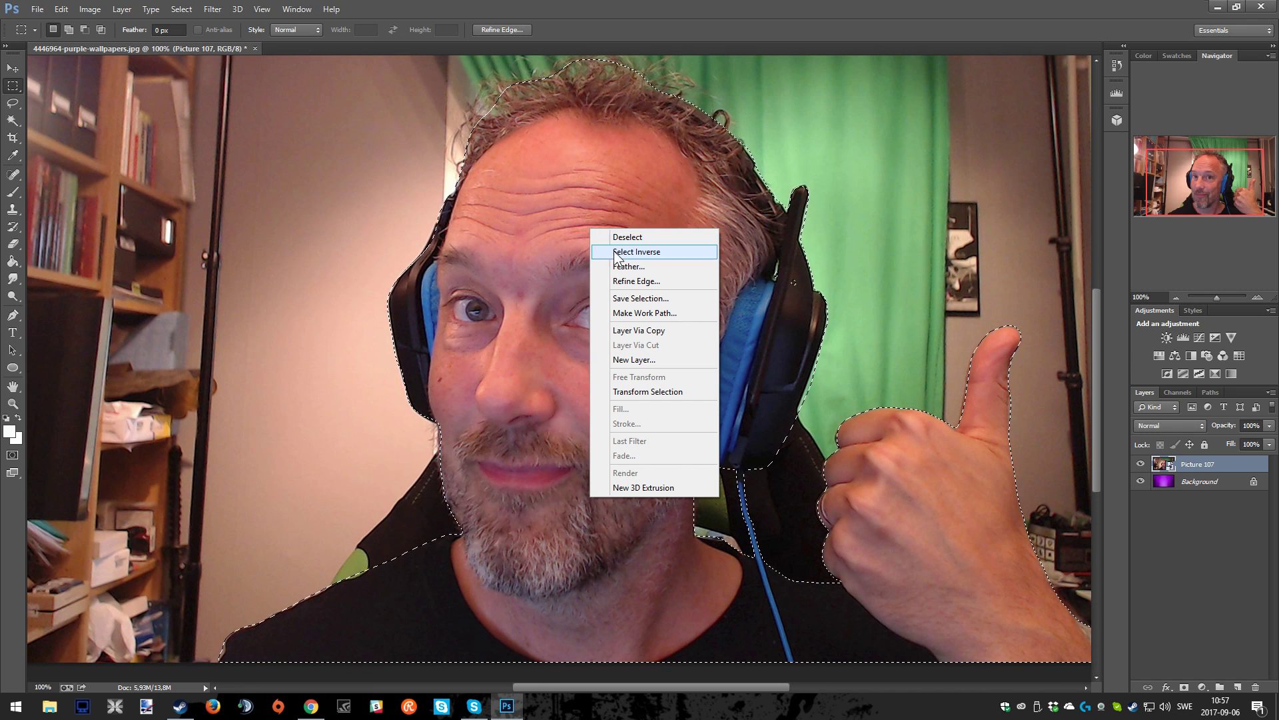
In Refine Edge, brush the refine radius along the shoulders, neck and headphone cable.
{"action": "left_click", "coordinate": [638, 281]}
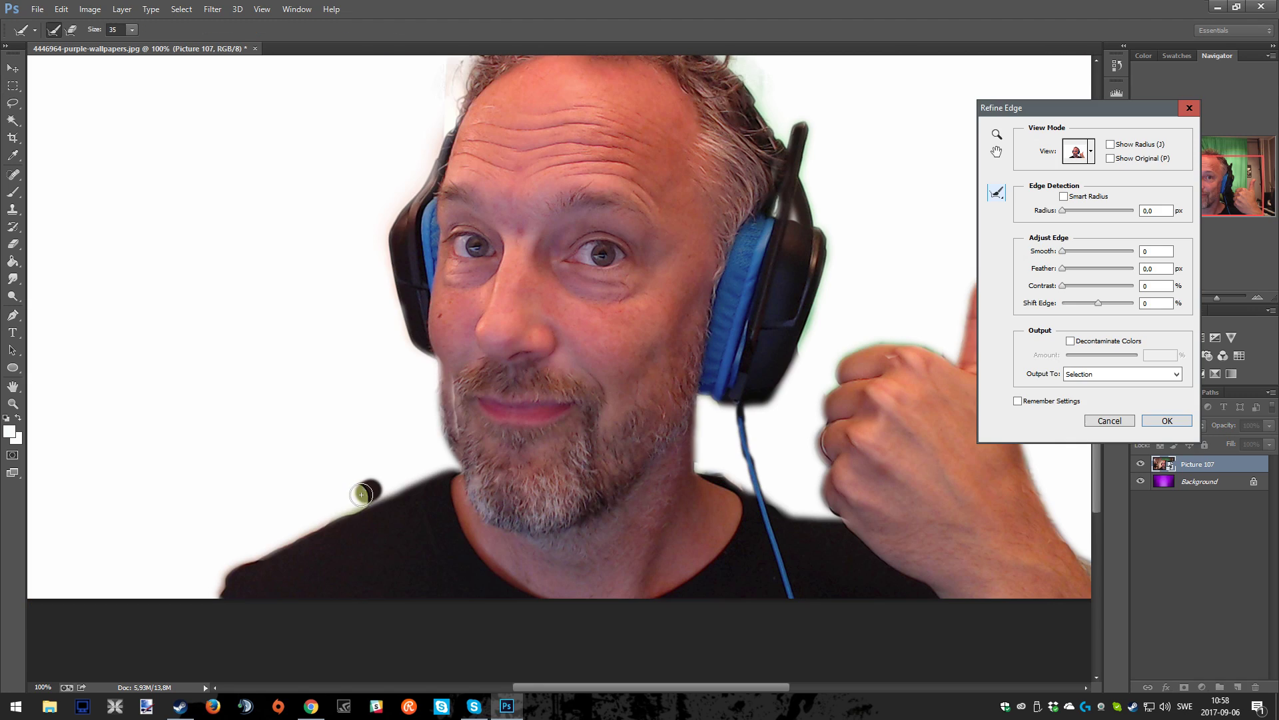
{"action": "left_click_drag", "start_coordinate": [366, 490], "coordinate": [302, 533]}
{"action": "left_click_drag", "start_coordinate": [381, 473], "coordinate": [324, 510]}
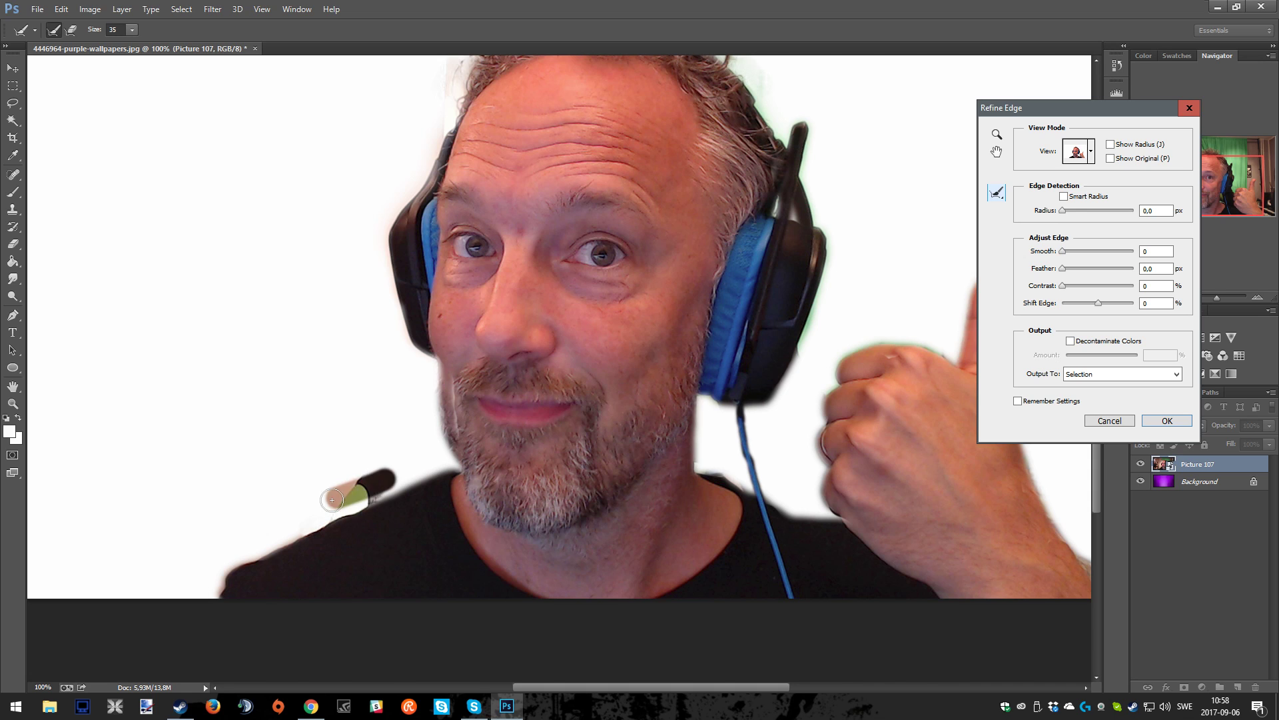
{"action": "left_click_drag", "start_coordinate": [702, 477], "coordinate": [725, 463]}
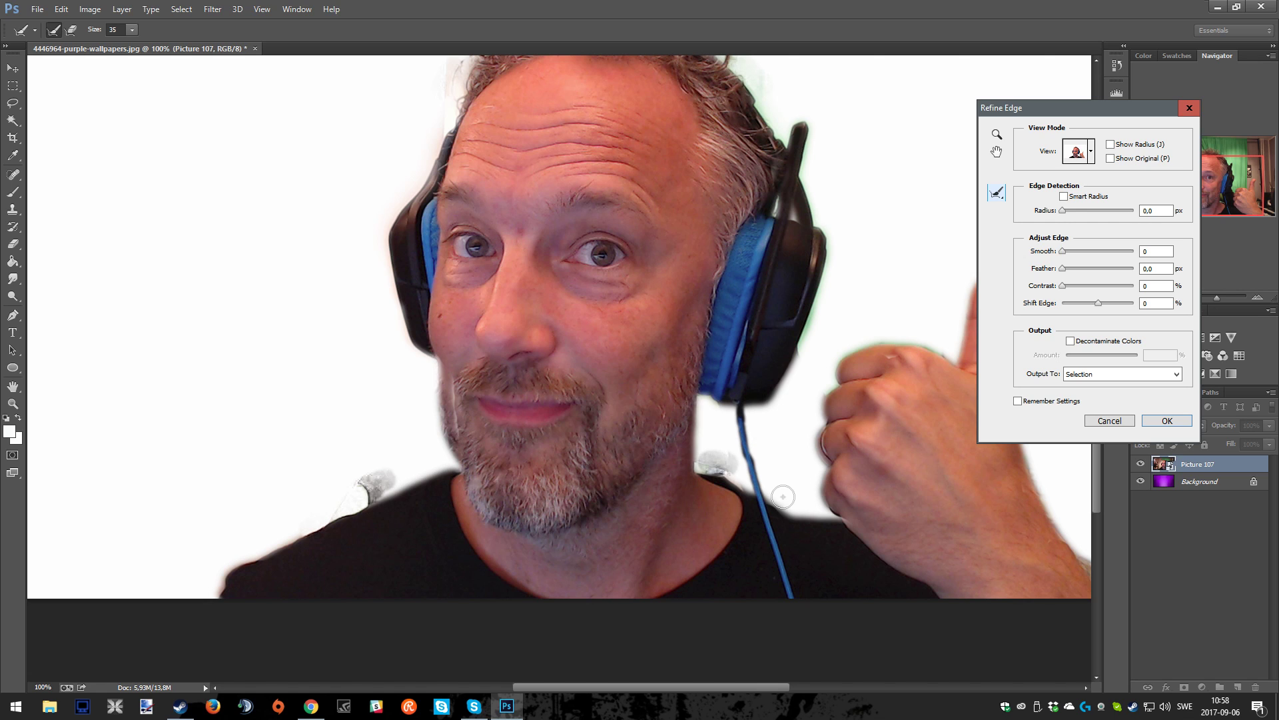
{"action": "mouse_move", "coordinate": [792, 493]}
{"action": "left_mouse_down"}
{"action": "mouse_move", "coordinate": [783, 501]}
{"action": "mouse_move", "coordinate": [800, 510]}
{"action": "left_mouse_up"}
Refine the edge around the raised thumb and raise the Smooth slider.
{"action": "left_click_drag", "start_coordinate": [1084, 105], "coordinate": [570, 157]}
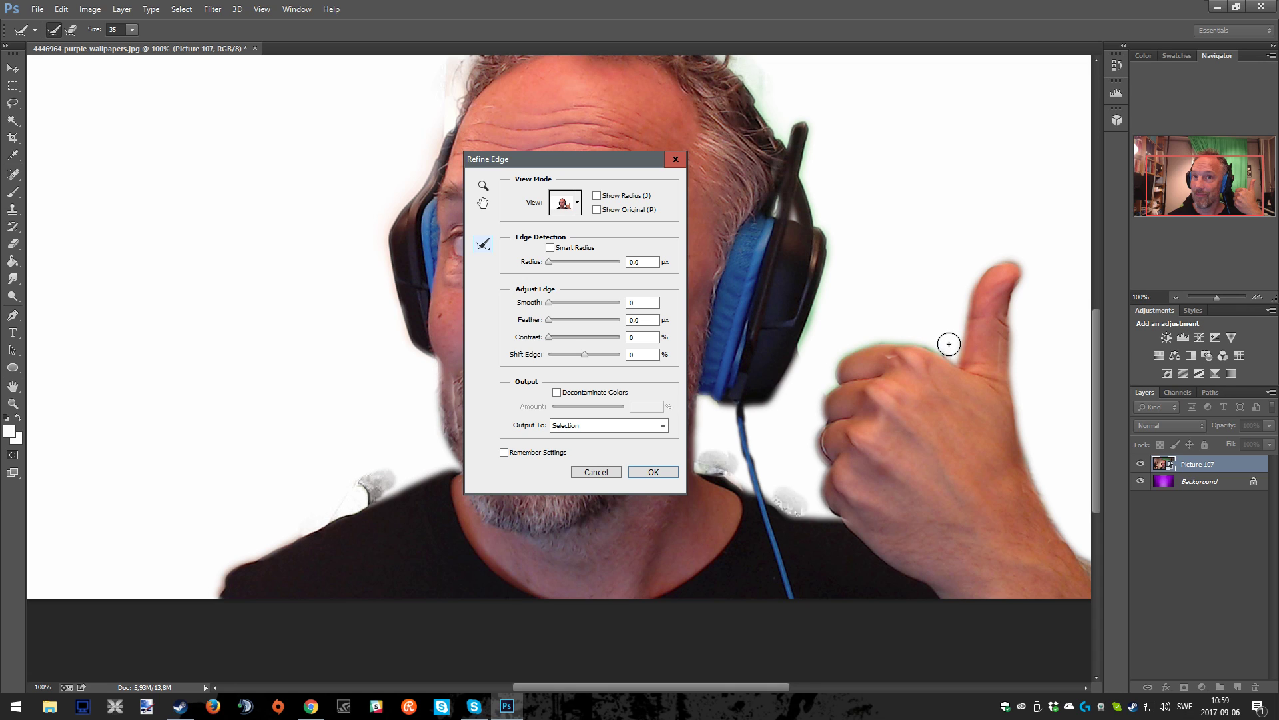
{"action": "left_click_drag", "start_coordinate": [947, 345], "coordinate": [871, 334]}
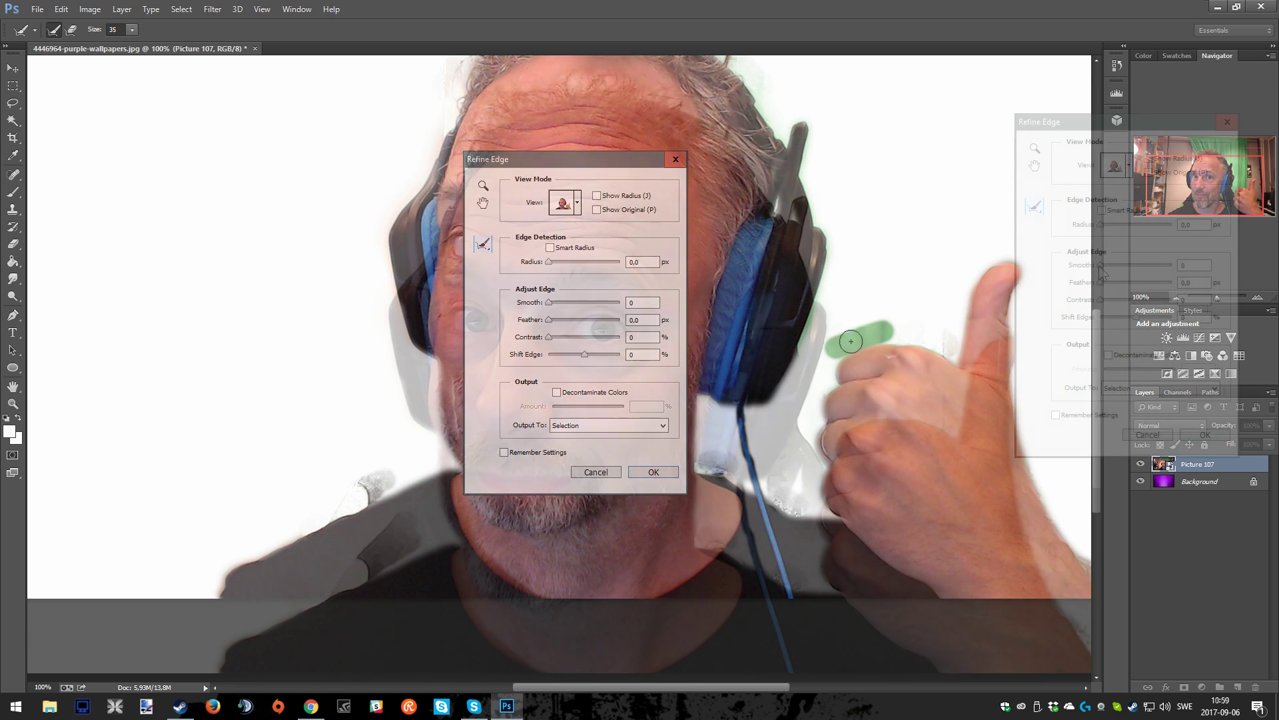
{"action": "left_click_drag", "start_coordinate": [1100, 267], "coordinate": [1139, 263]}
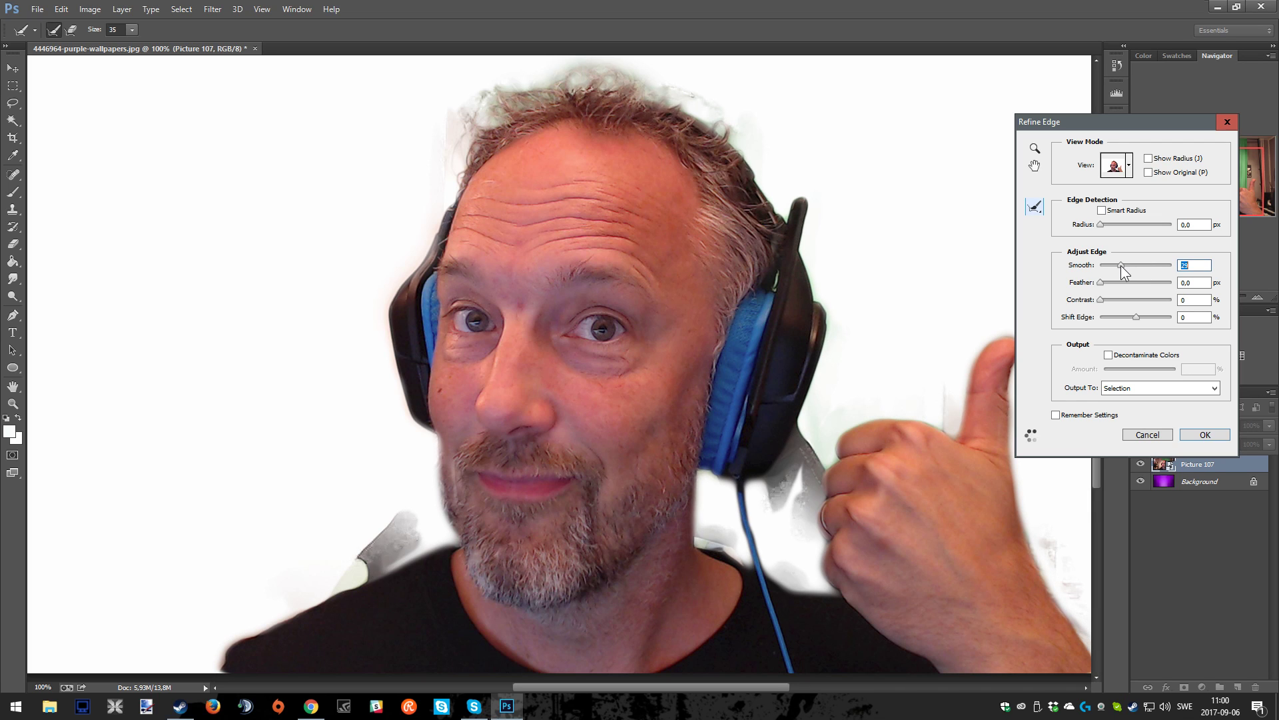
Set Smooth 13, Feather 3.3 px, Contrast 5%, and output the cut-out to a New Layer.
{"action": "left_click_drag", "start_coordinate": [1120, 265], "coordinate": [1108, 266]}
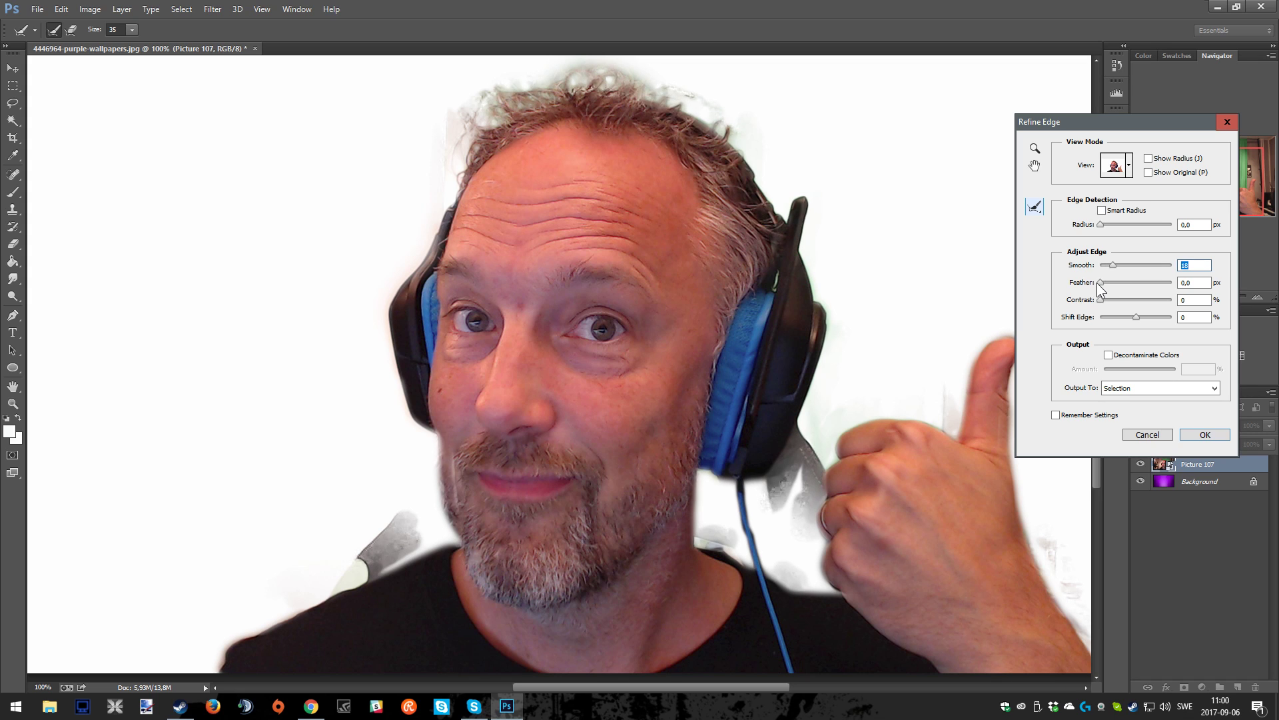
{"action": "key", "text": "Tab"}
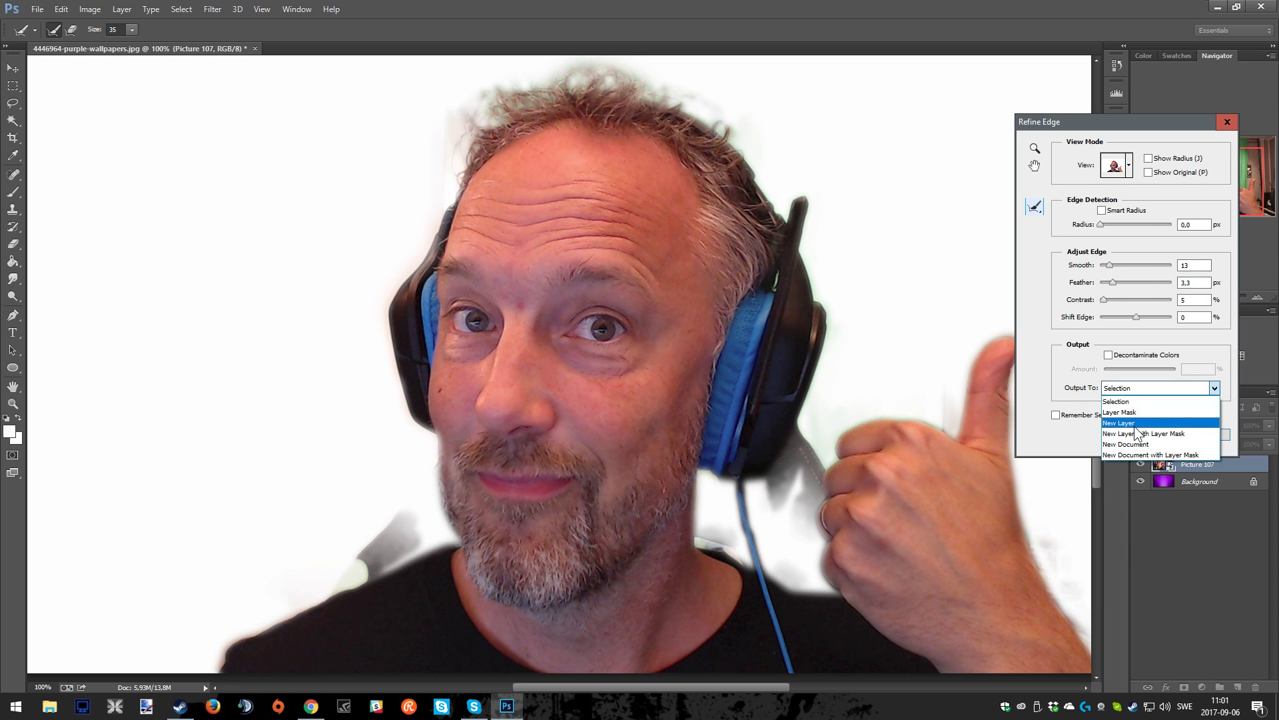
{"action": "left_click", "coordinate": [1133, 427]}
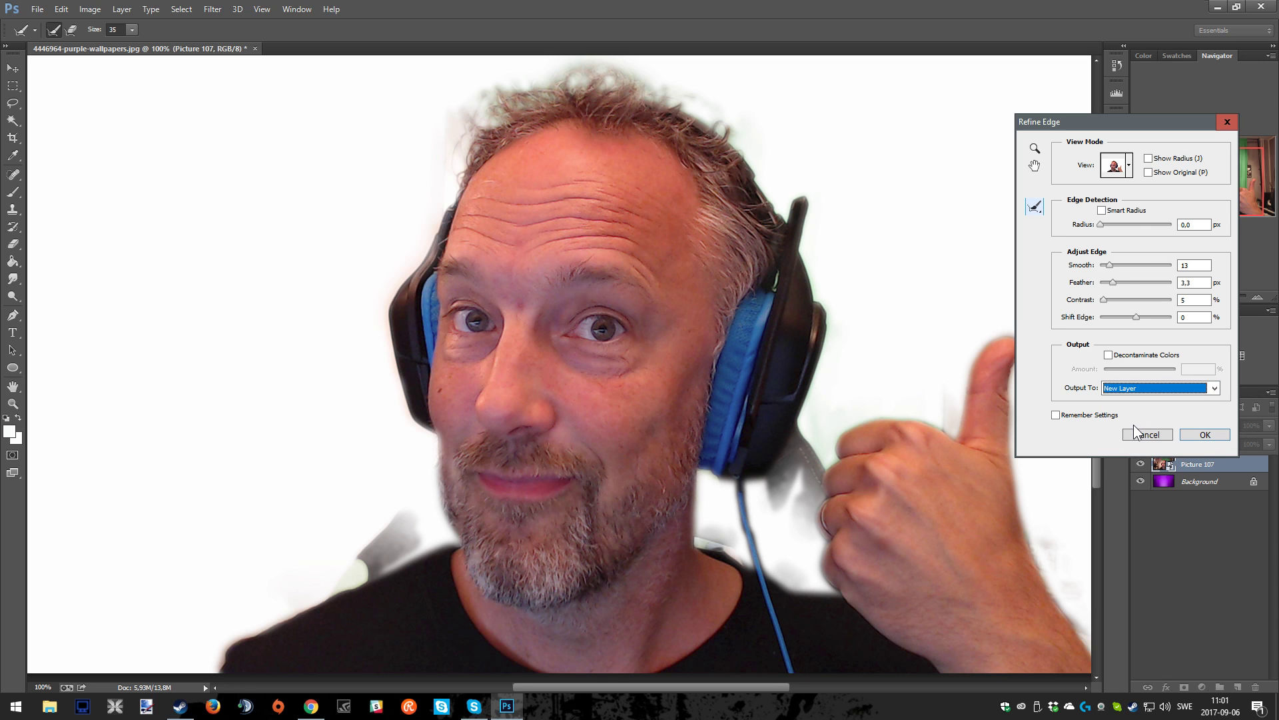
{"action": "left_click", "coordinate": [1208, 434]}
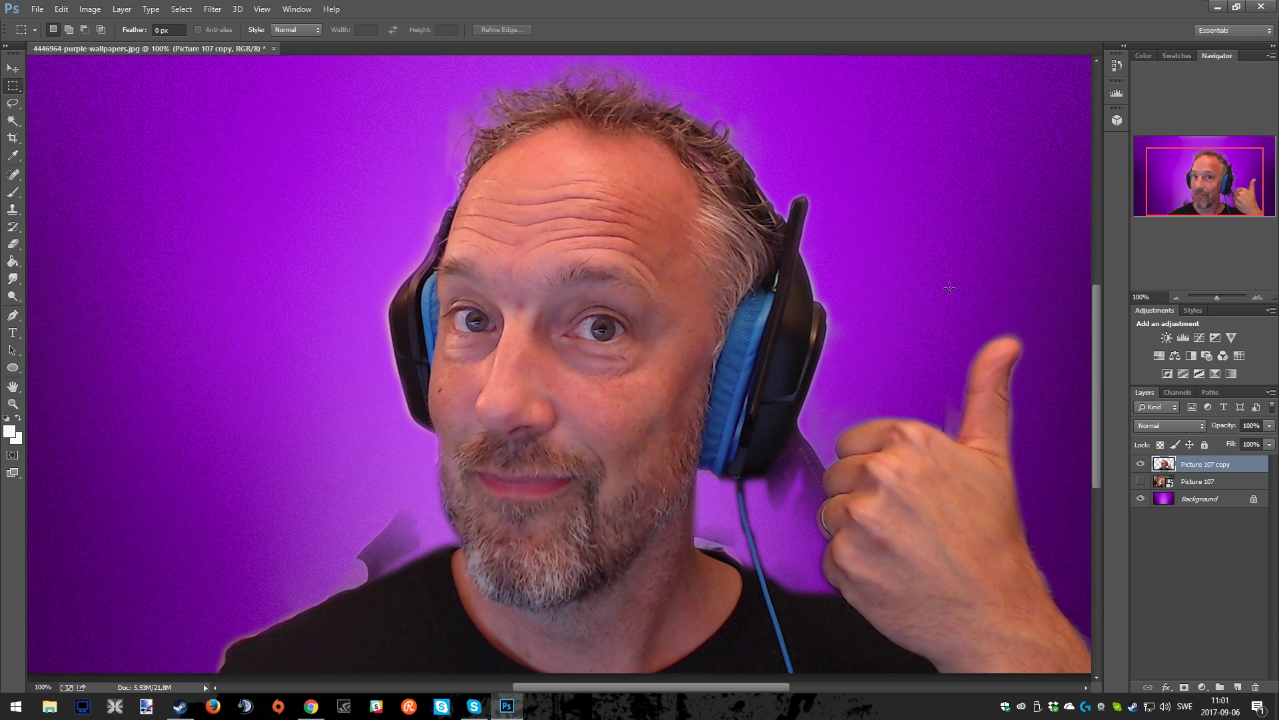
Switch to the Eraser at 47 px and zoom to 200% on the face.
{"action": "key", "text": "e"}
{"action": "left_click", "coordinate": [67, 29]}
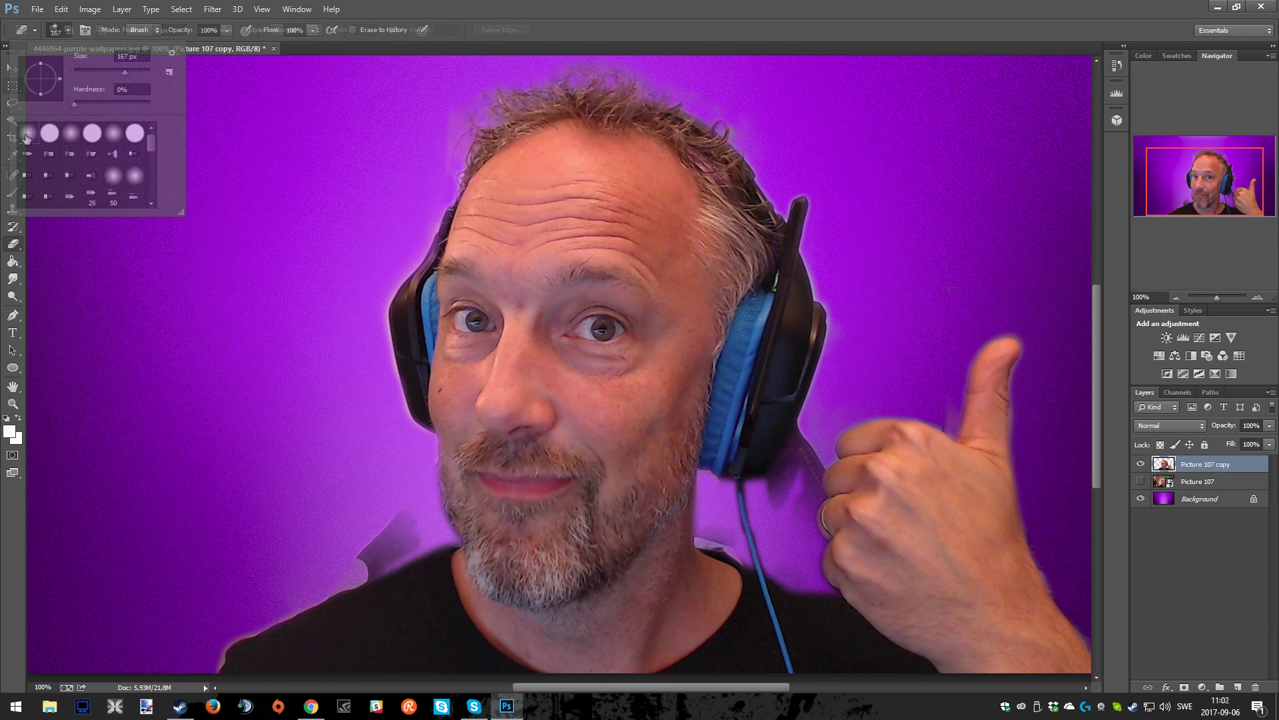
{"action": "left_click_drag", "start_coordinate": [125, 72], "coordinate": [93, 73]}
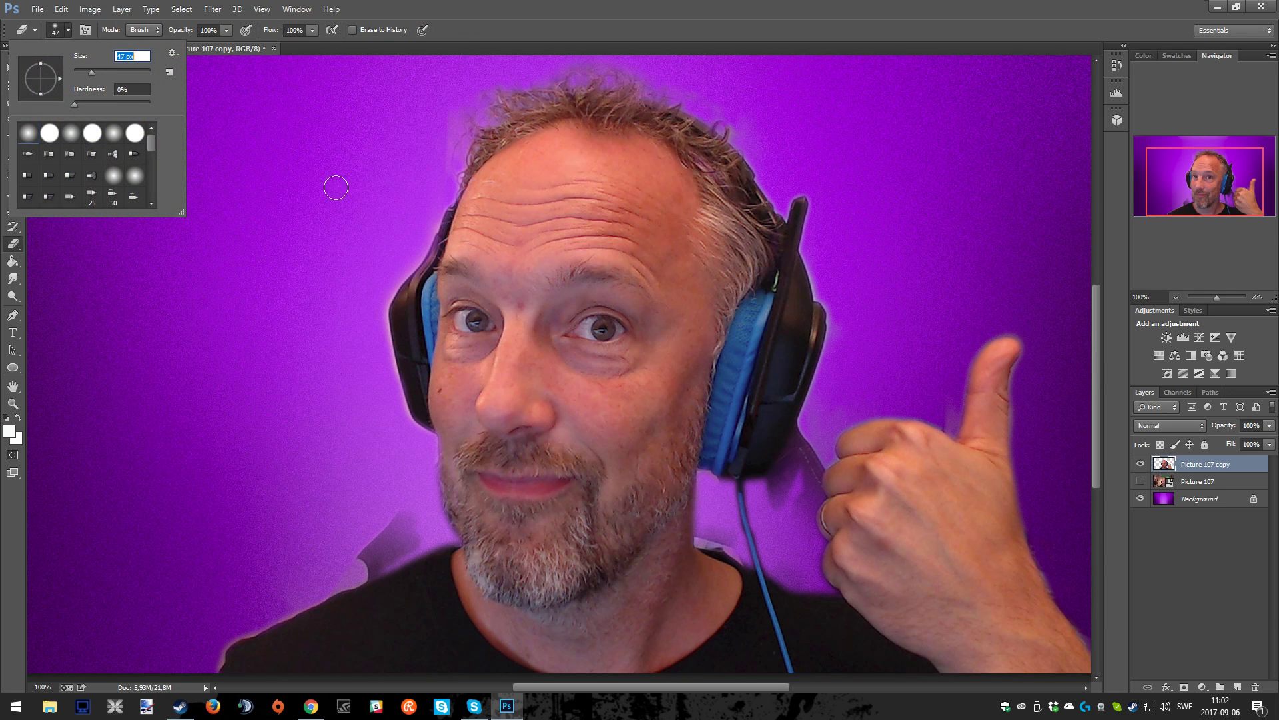
{"action": "key", "text": "Return"}
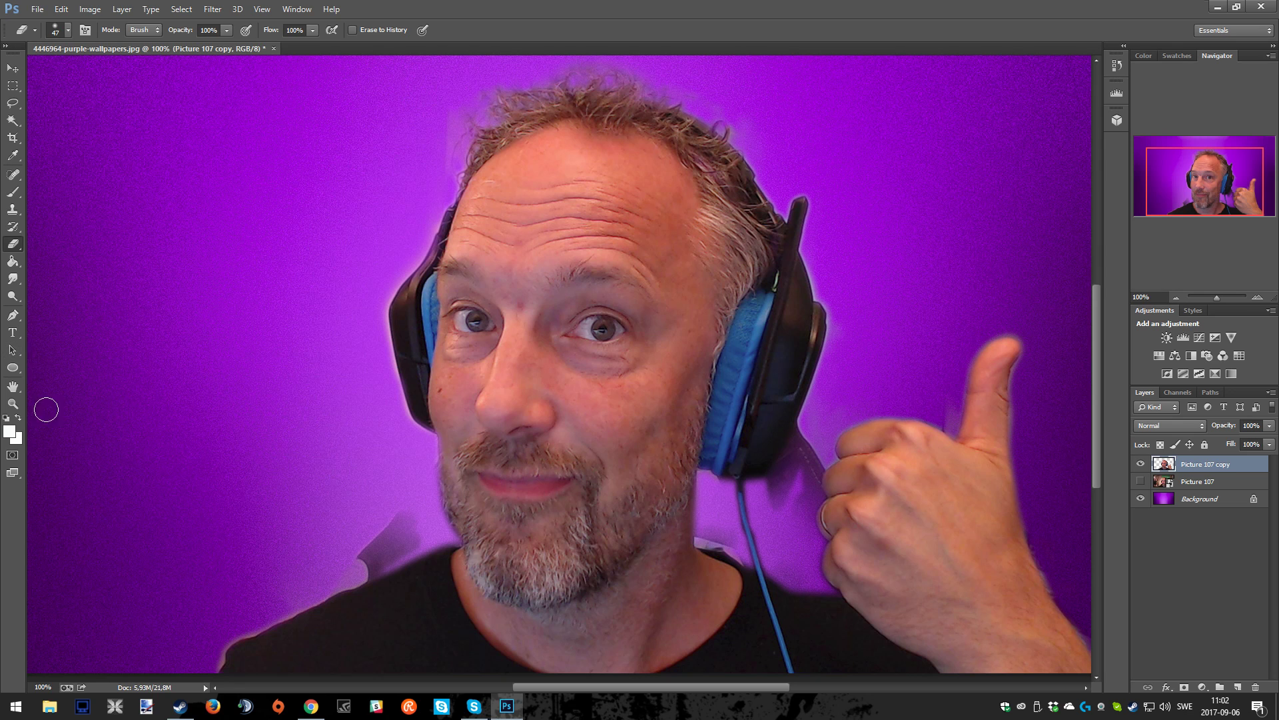
{"action": "left_click", "coordinate": [12, 403]}
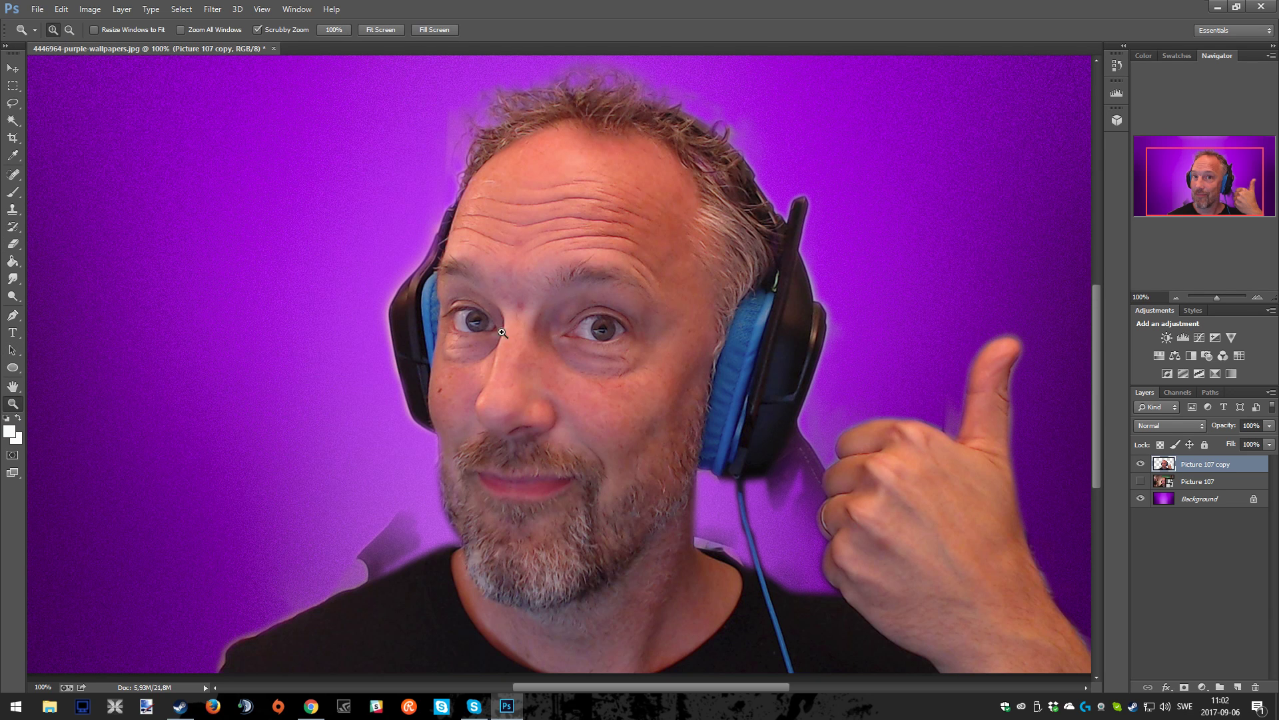
{"action": "left_click", "coordinate": [537, 393]}
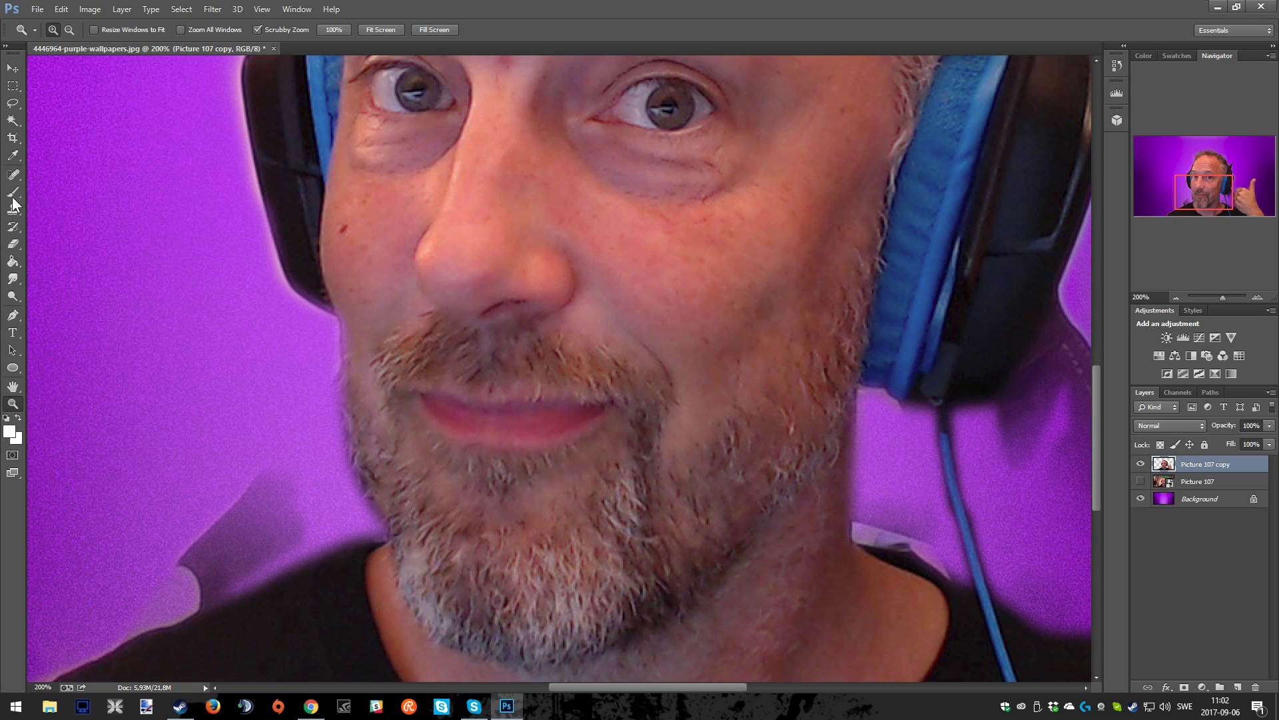
Choose a hard round eraser brush and shrink it to 20 px.
{"action": "left_click", "coordinate": [14, 244]}
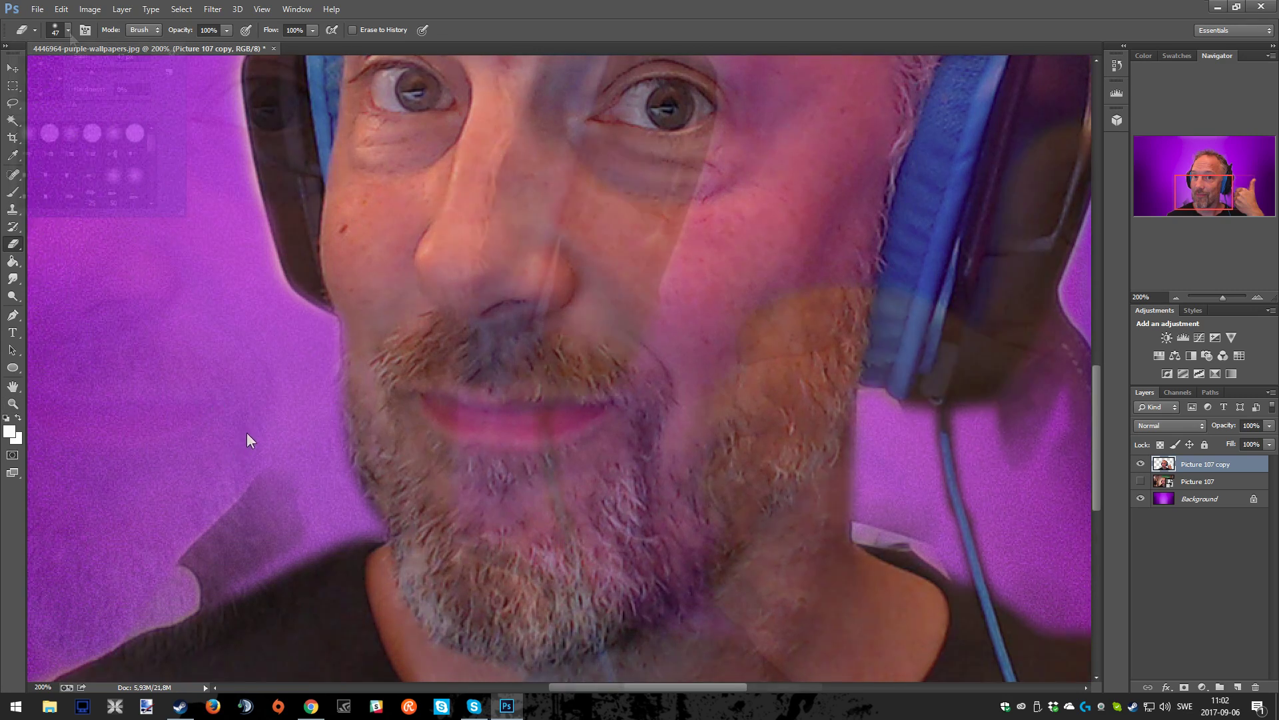
{"action": "left_click", "coordinate": [50, 133]}
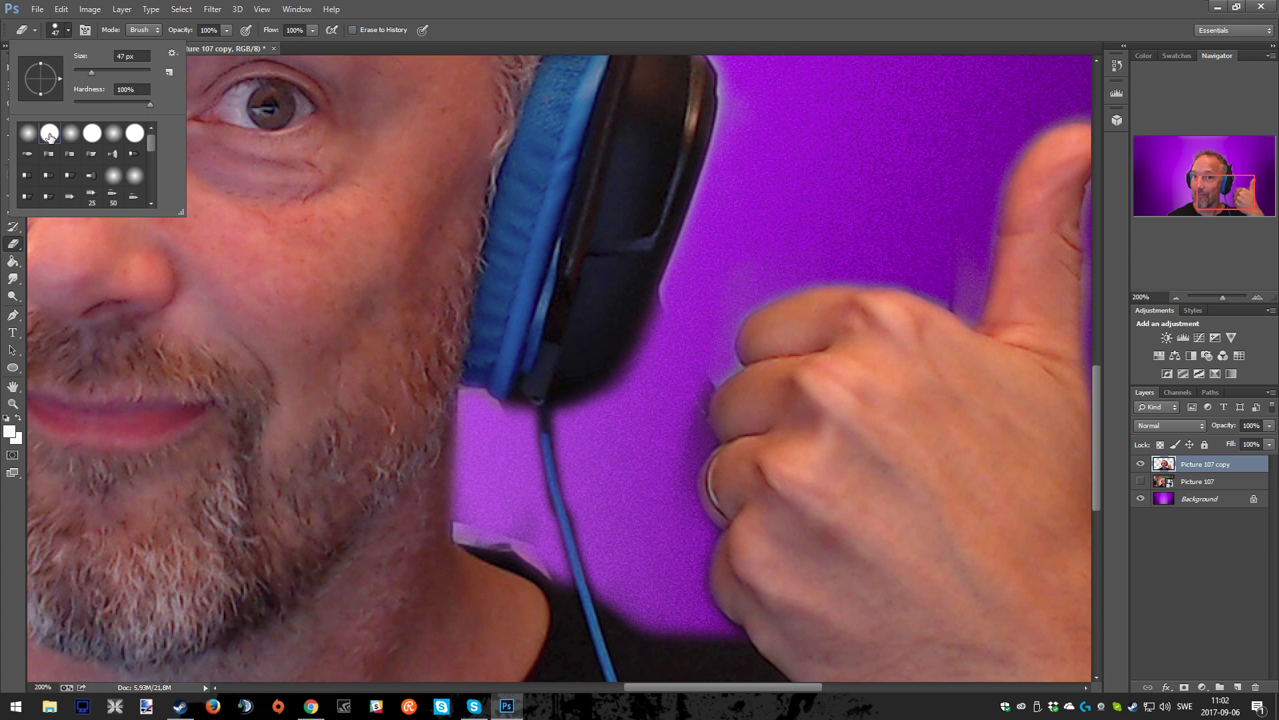
{"action": "left_click", "coordinate": [538, 115]}
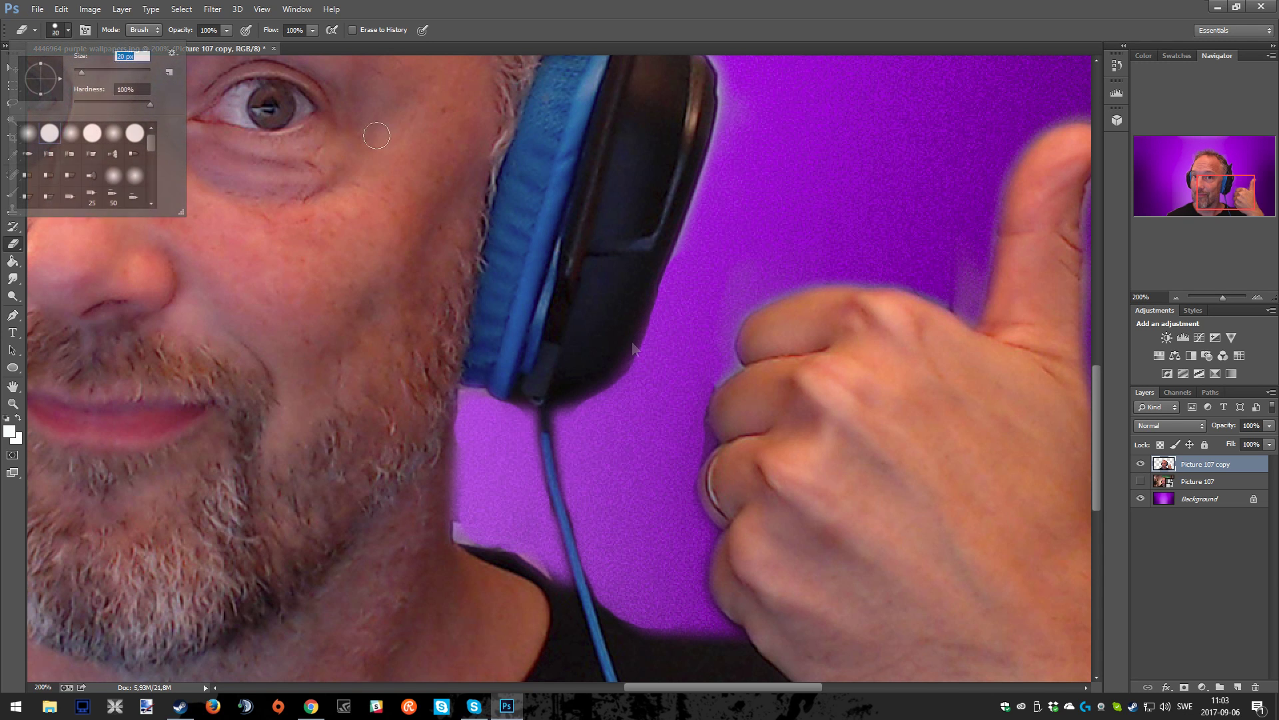
{"action": "left_click", "coordinate": [509, 188]}
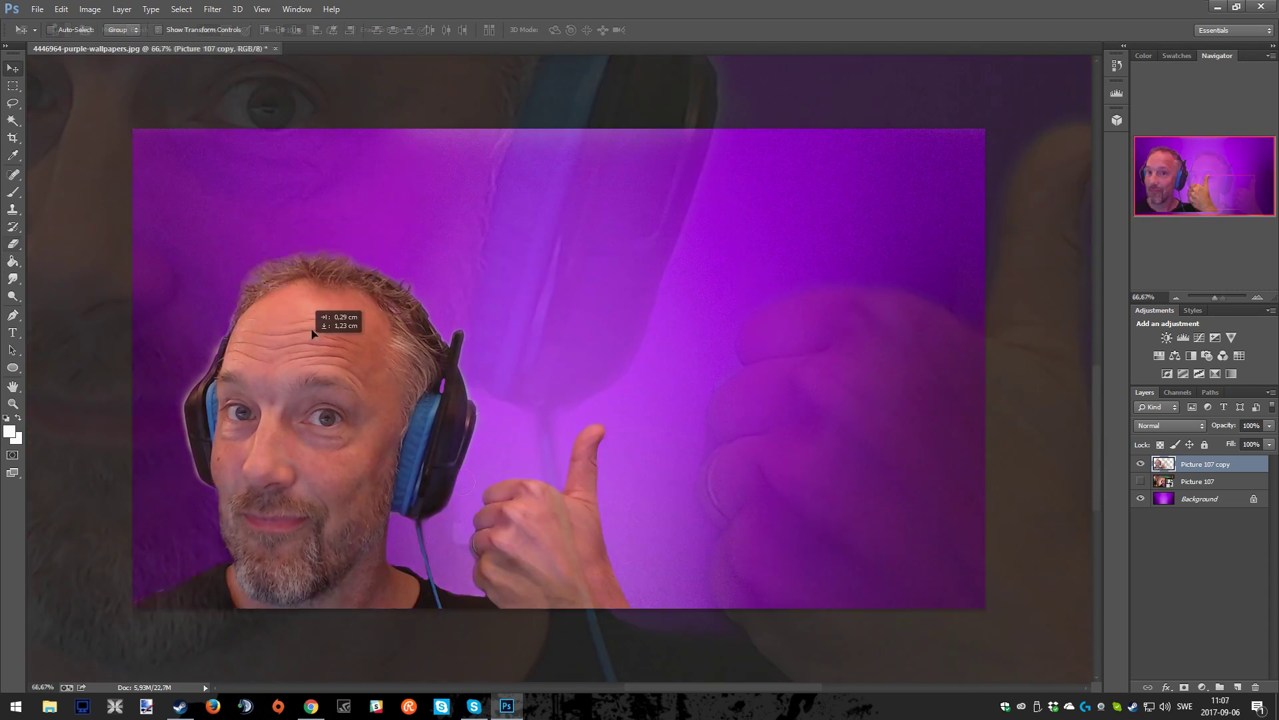
Move the cut-out man to the lower left and turn off the bevel texture.
{"action": "left_click_drag", "start_coordinate": [304, 350], "coordinate": [440, 254]}
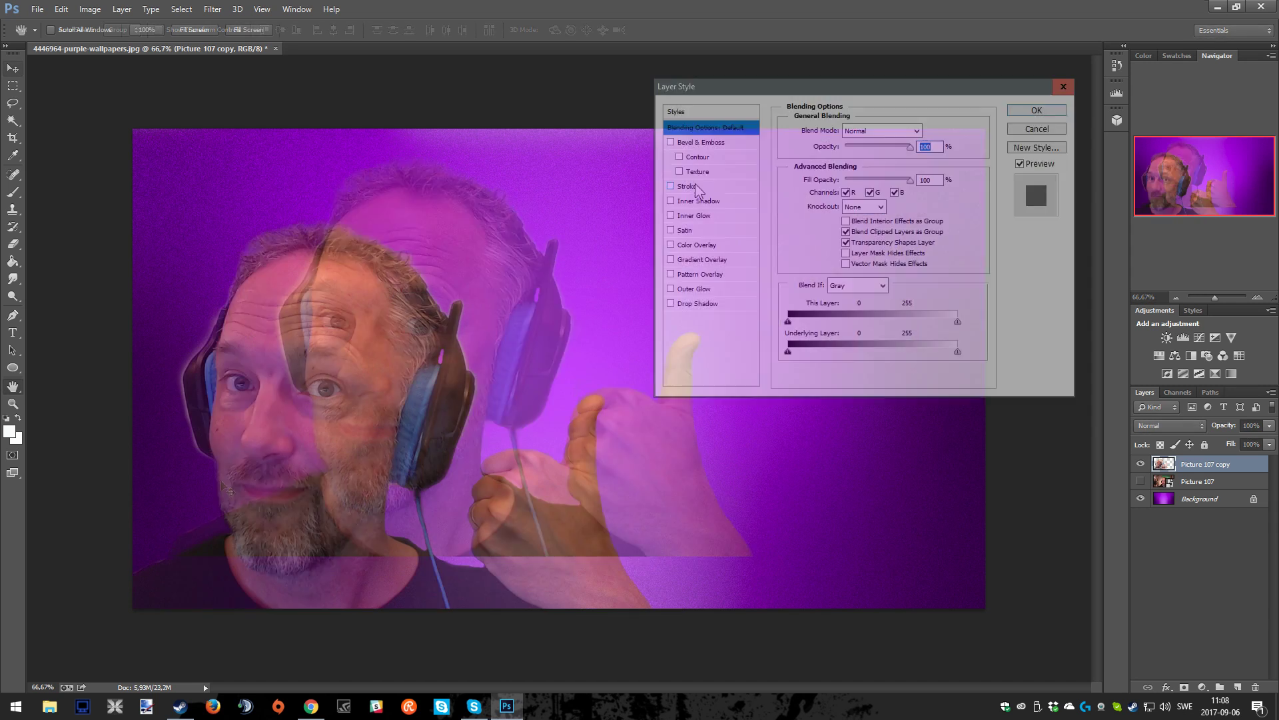
{"action": "left_click", "coordinate": [693, 171]}
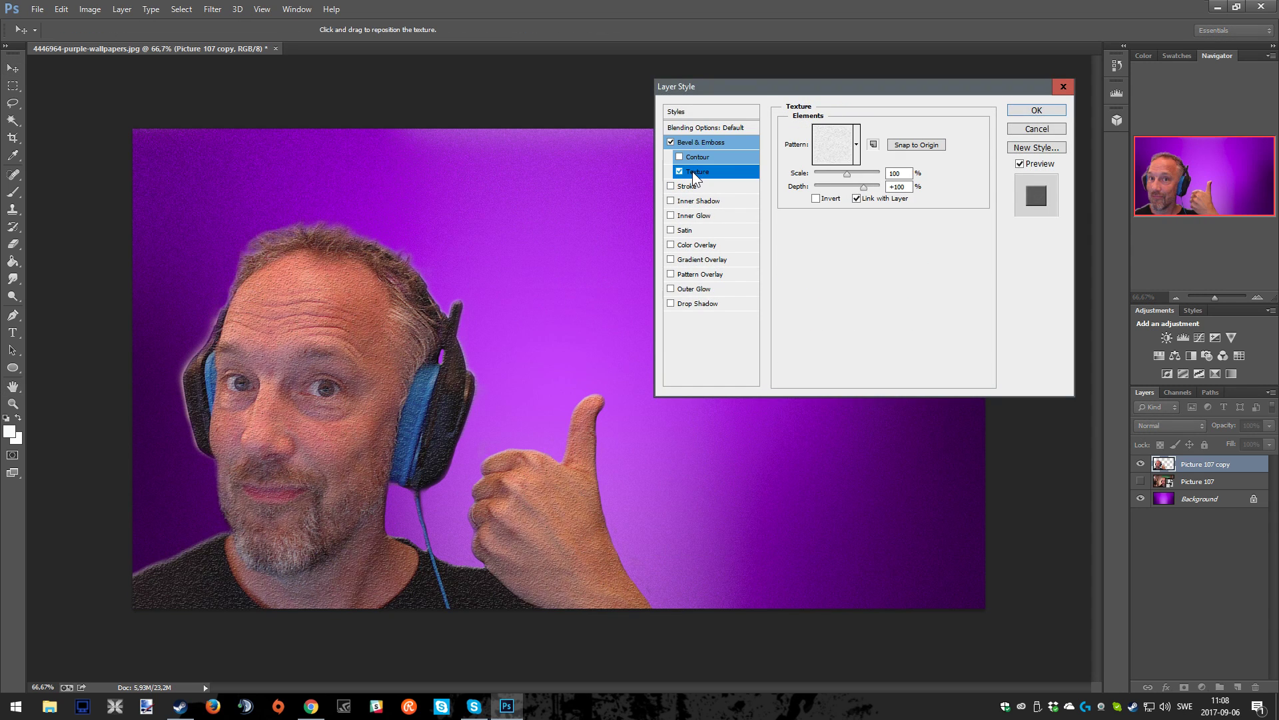
{"action": "left_click", "coordinate": [680, 171]}
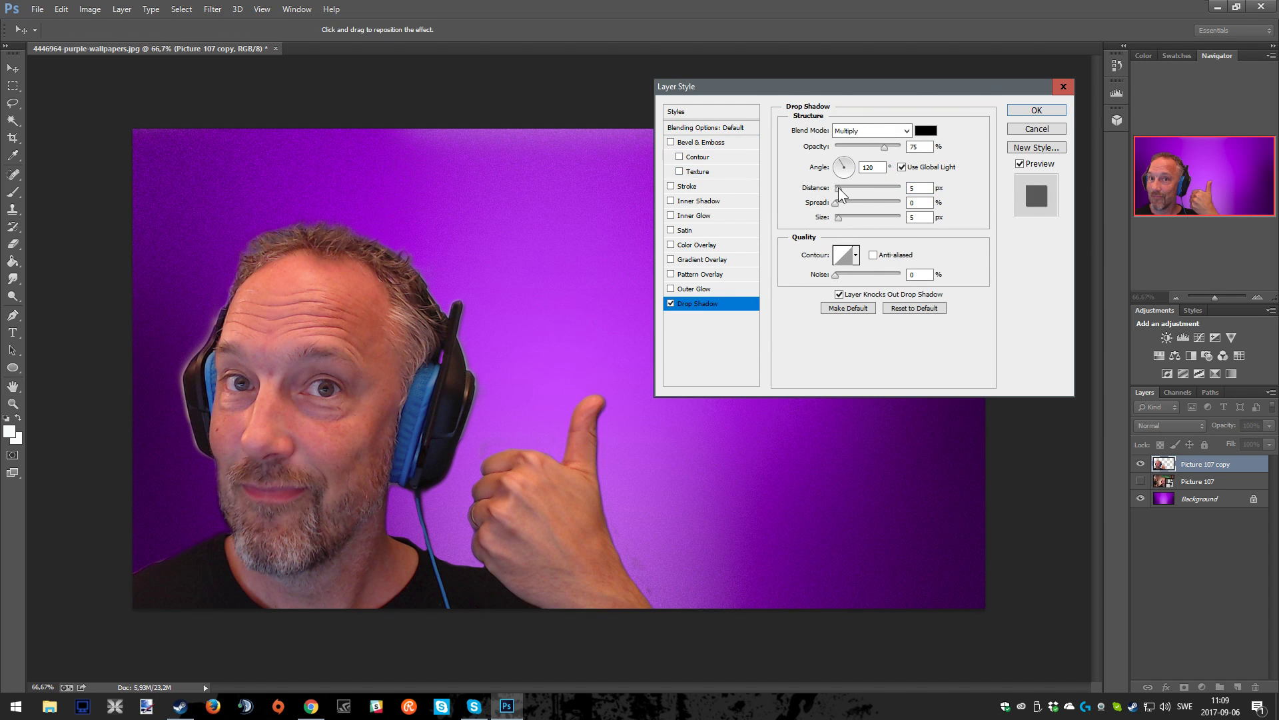
Set the drop shadow to distance 0, opacity 100% and size 24 px.
{"action": "left_click_drag", "start_coordinate": [838, 189], "coordinate": [813, 195]}
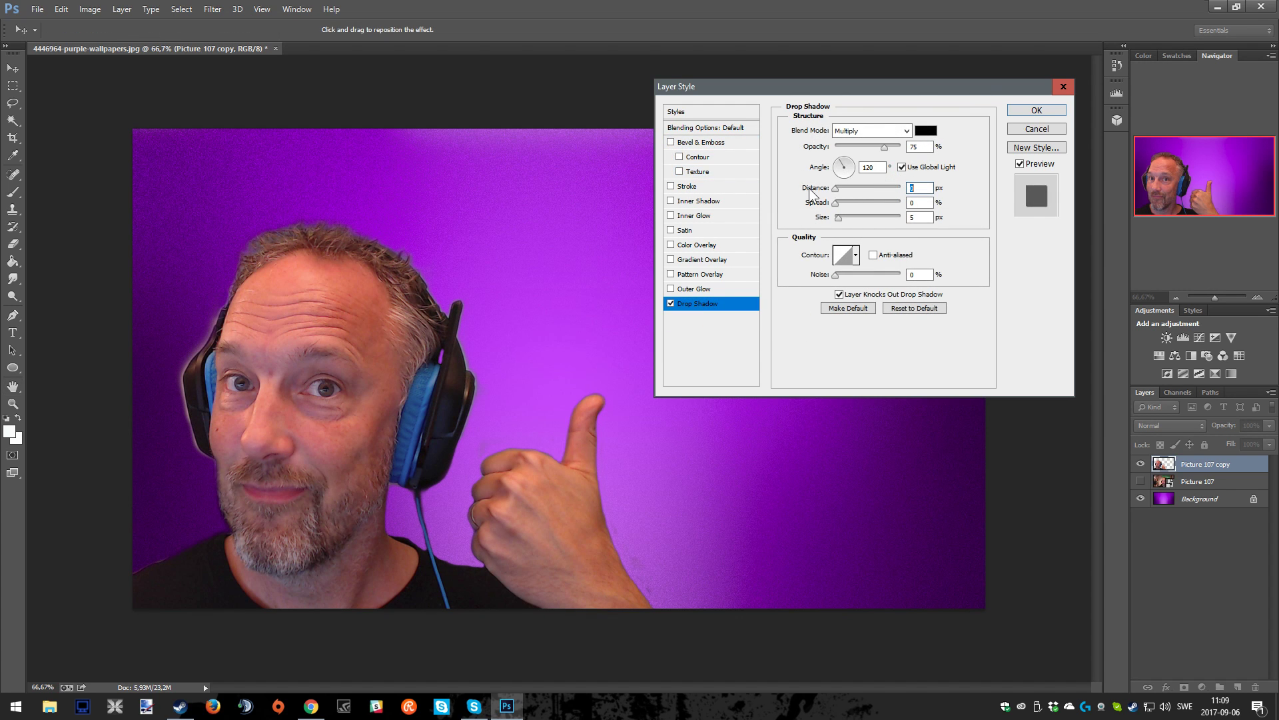
{"action": "left_click_drag", "start_coordinate": [885, 147], "coordinate": [959, 165]}
{"action": "left_click_drag", "start_coordinate": [838, 218], "coordinate": [849, 215]}
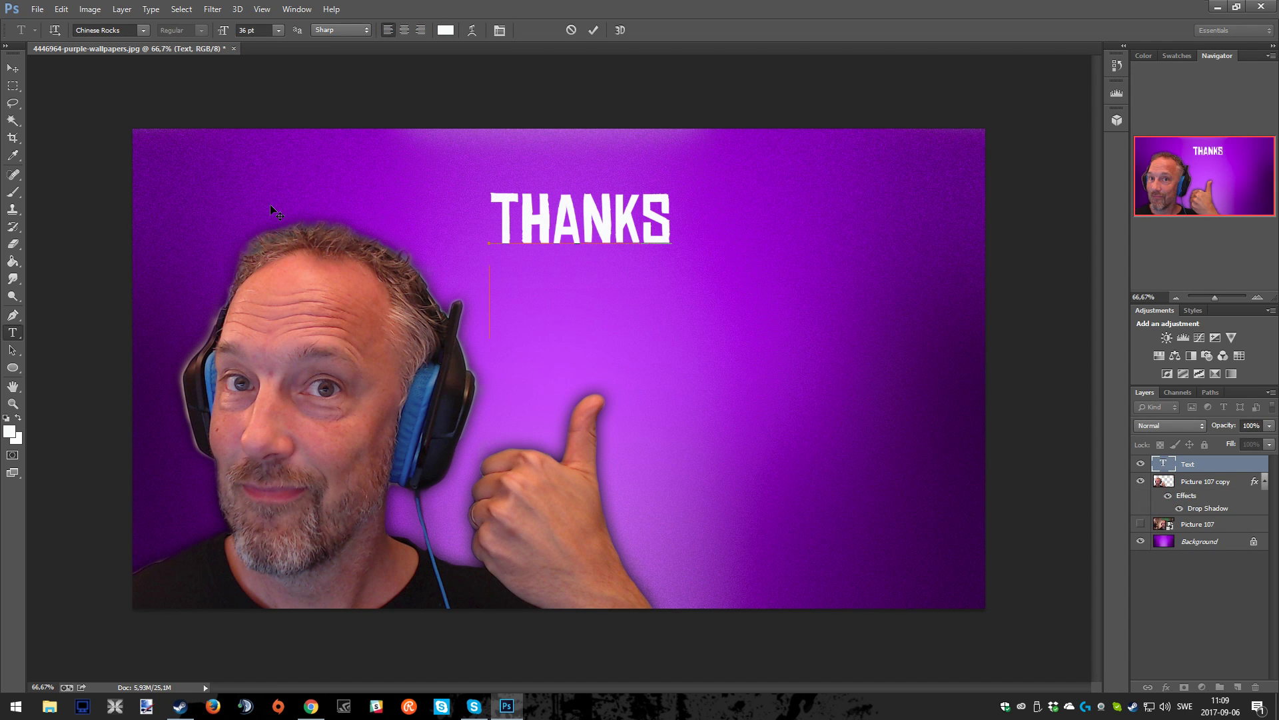
Finish the text with 'FOR WATCHING' on the third line and move the text block further right.
{"action": "type", "text": "FOR "}
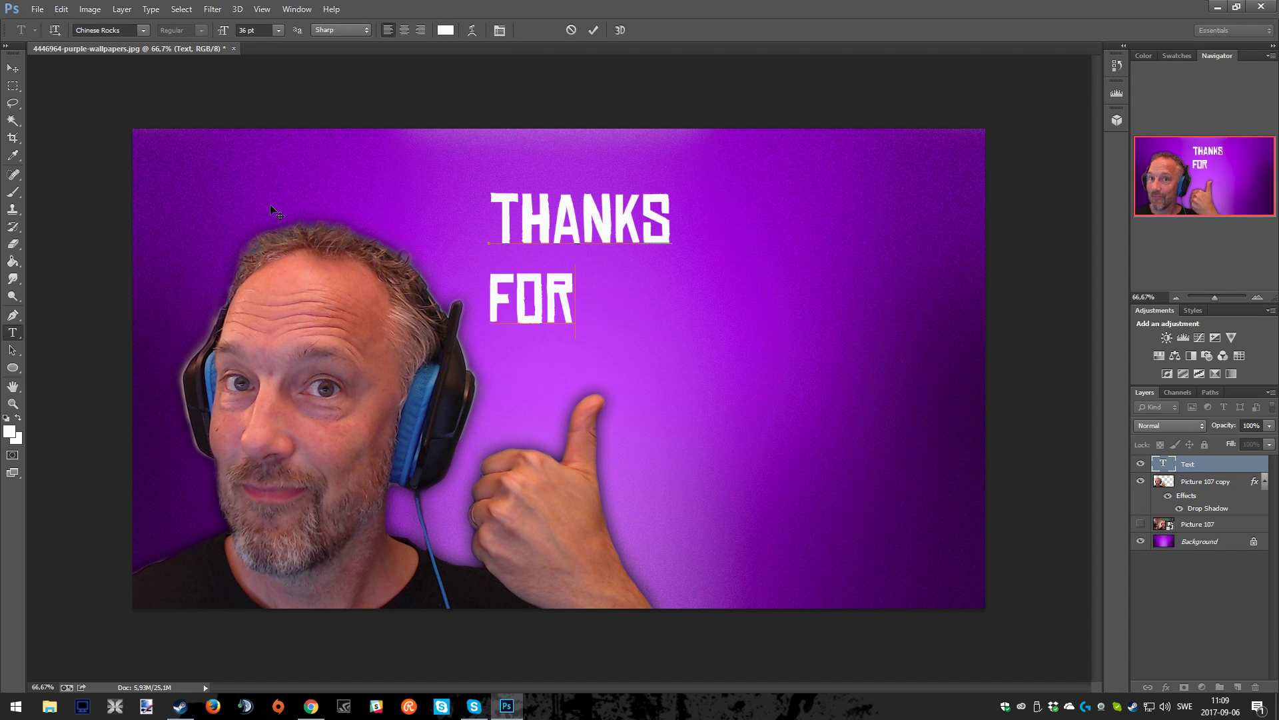
{"action": "type", "text": "WA"}
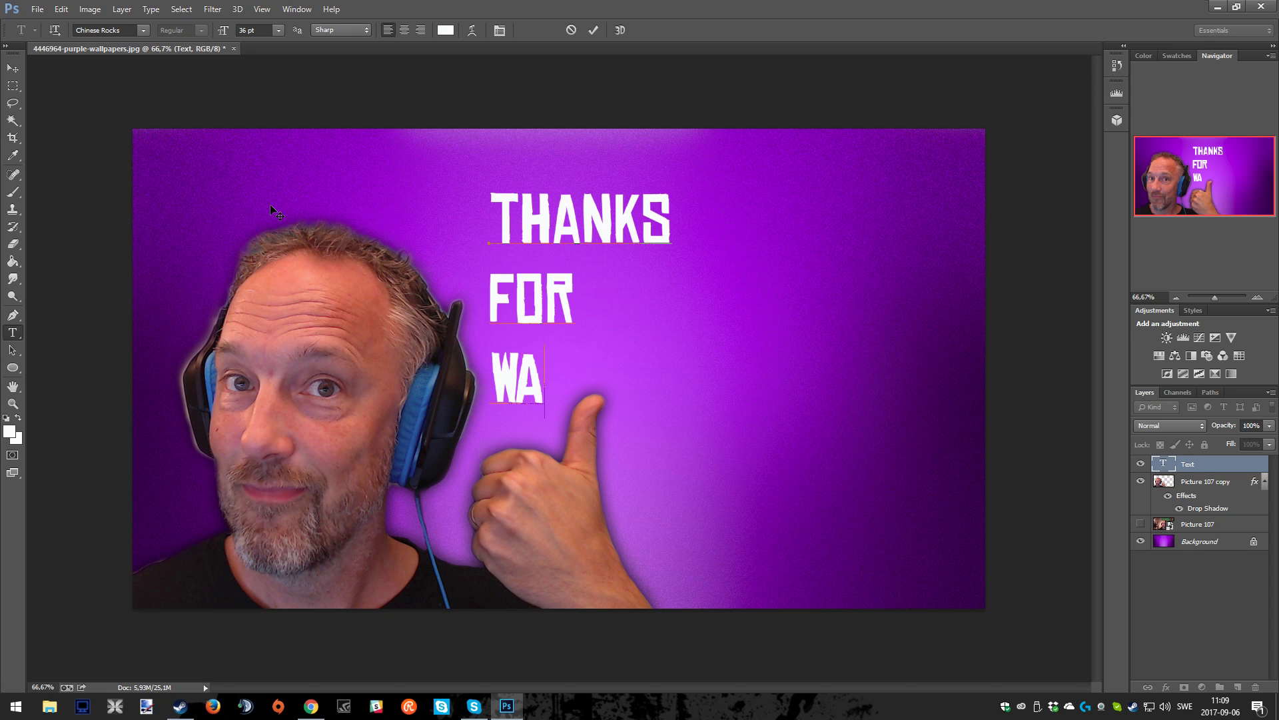
{"action": "type", "text": "TCHING"}
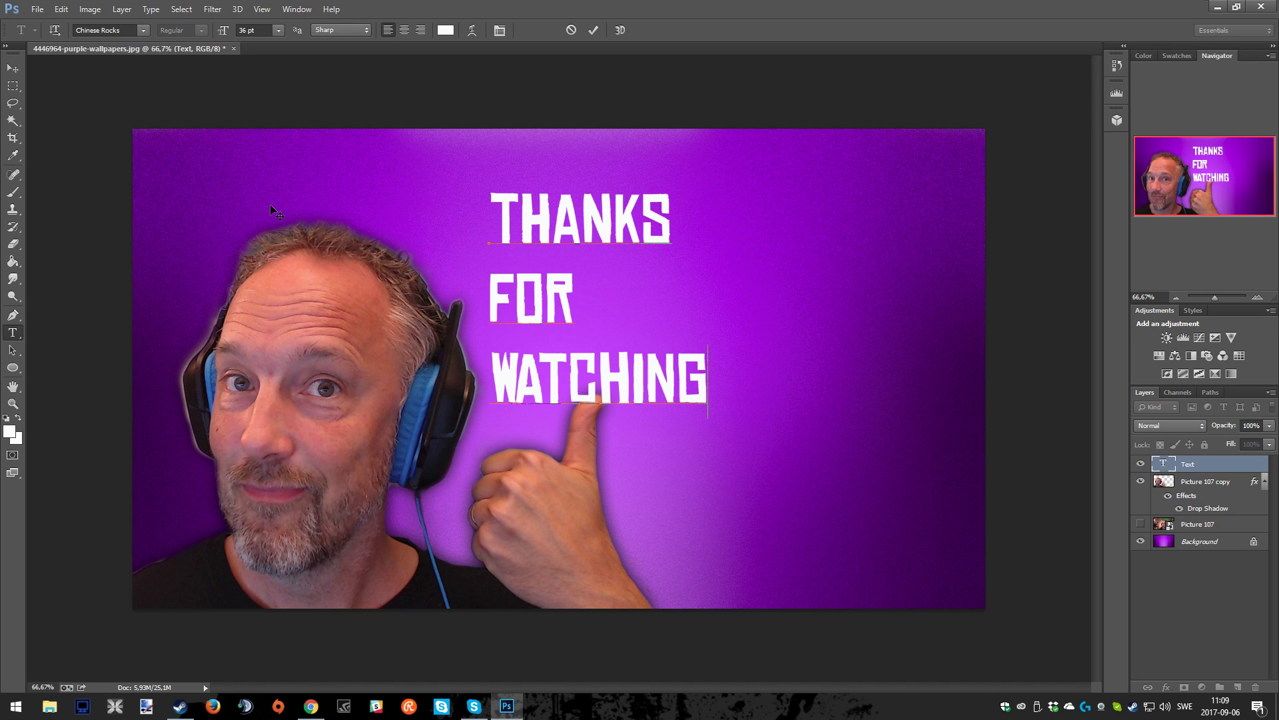
{"action": "left_click", "coordinate": [592, 30]}
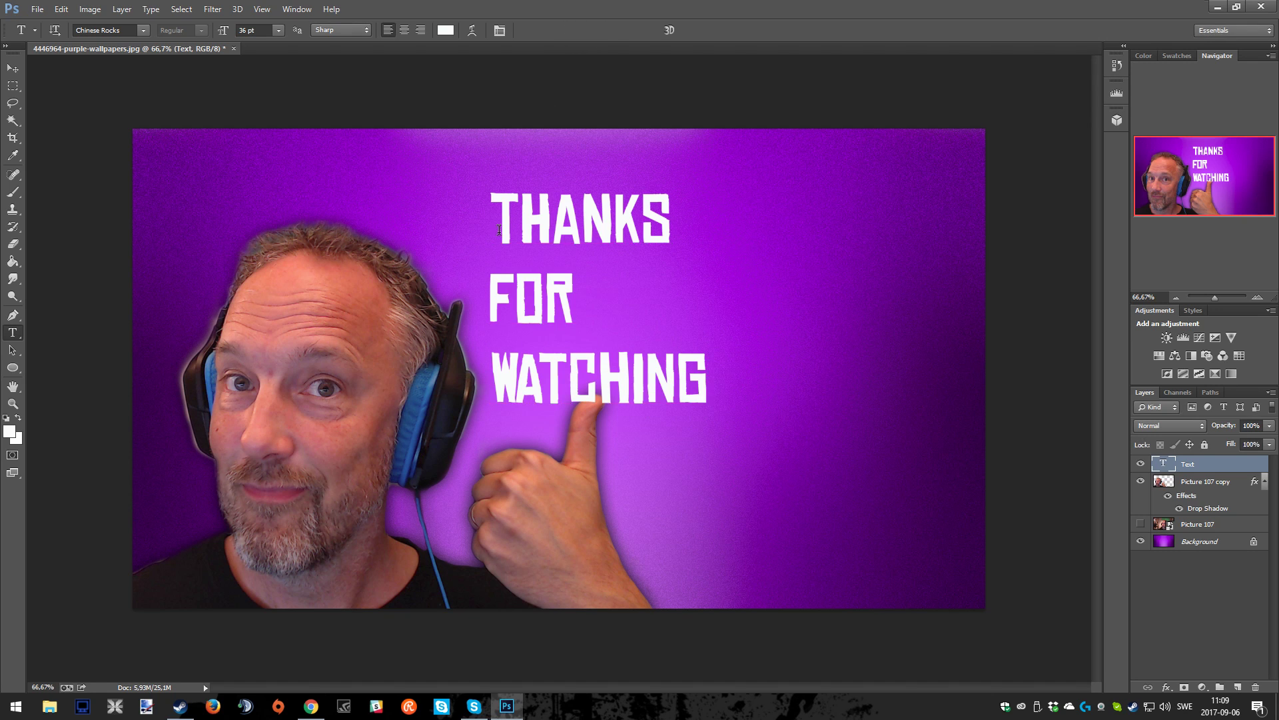
{"action": "left_click", "coordinate": [22, 75]}
{"action": "left_click_drag", "start_coordinate": [577, 239], "coordinate": [737, 250]}
Enlarge the THANKS FOR WATCHING text to about 148% and nudge it slightly down-left.
{"action": "key", "text": "ctrl+t"}
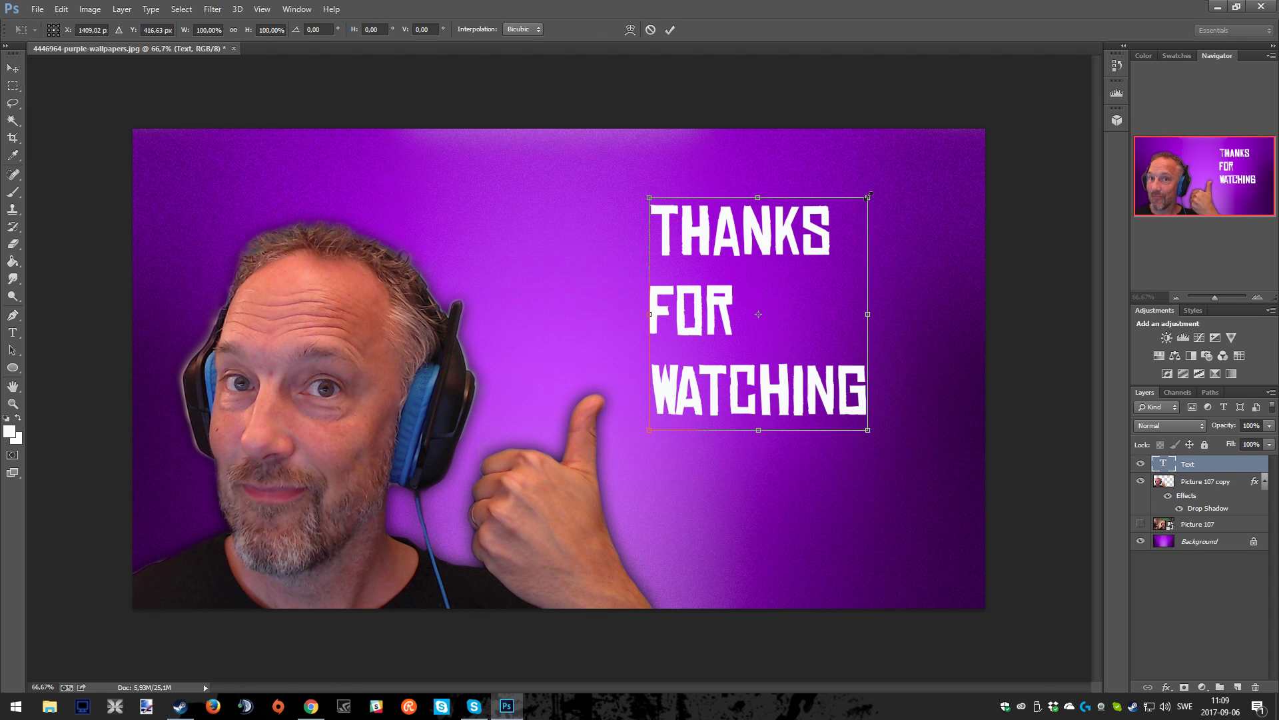
{"action": "left_click_drag", "start_coordinate": [868, 196], "coordinate": [979, 94]}
{"action": "left_click_drag", "start_coordinate": [795, 166], "coordinate": [766, 240]}
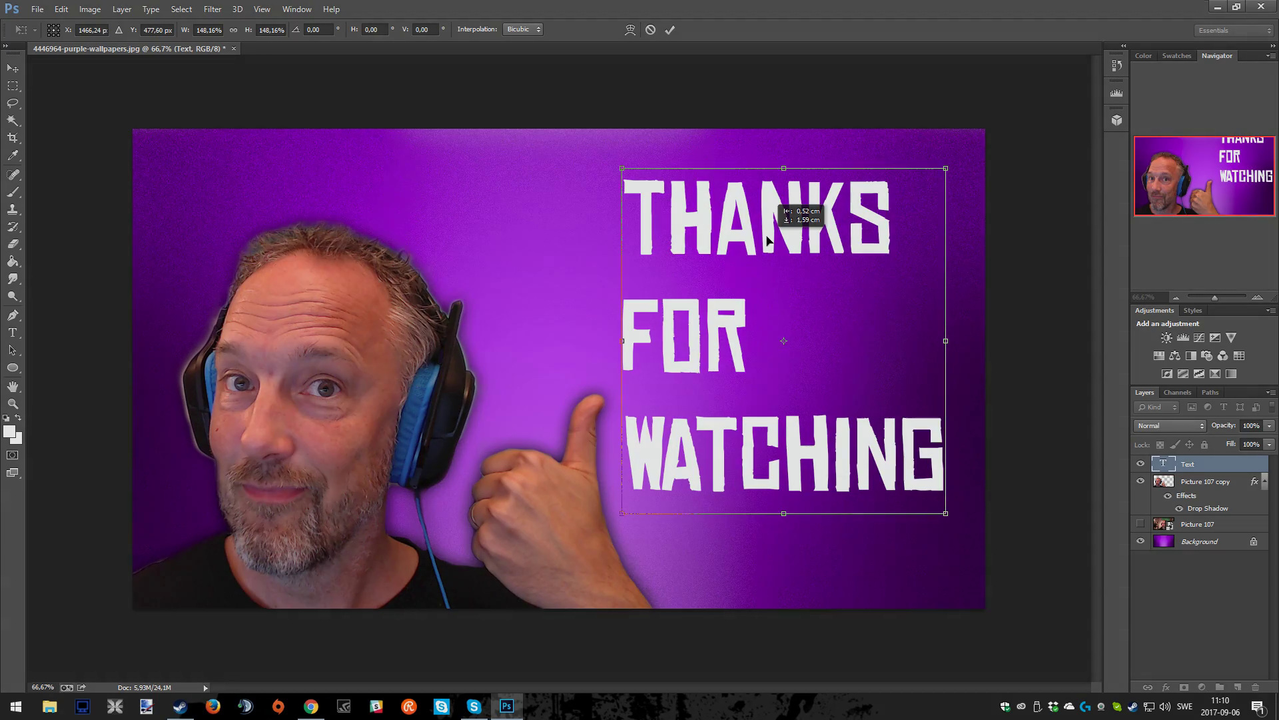